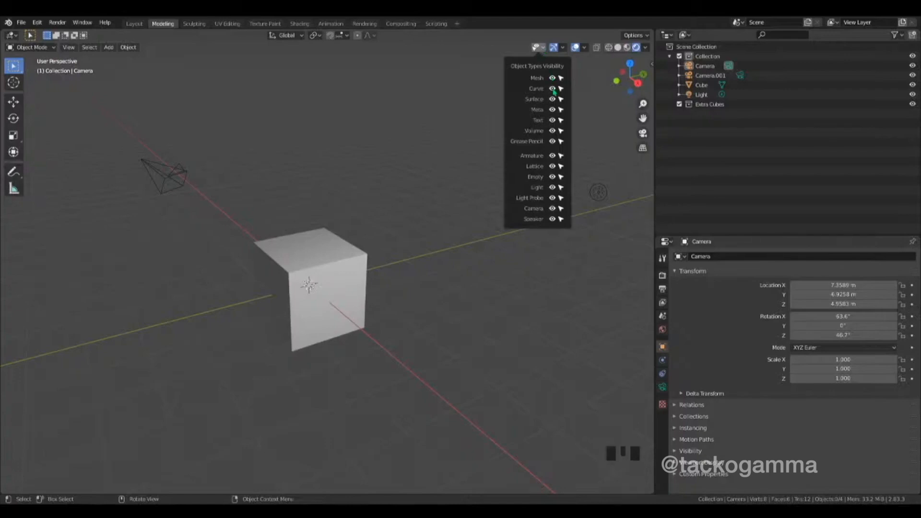
Toggle the viewport visibility of the Light, Camera and Mesh object types off and back on.
{"action": "left_click", "coordinate": [553, 188]}
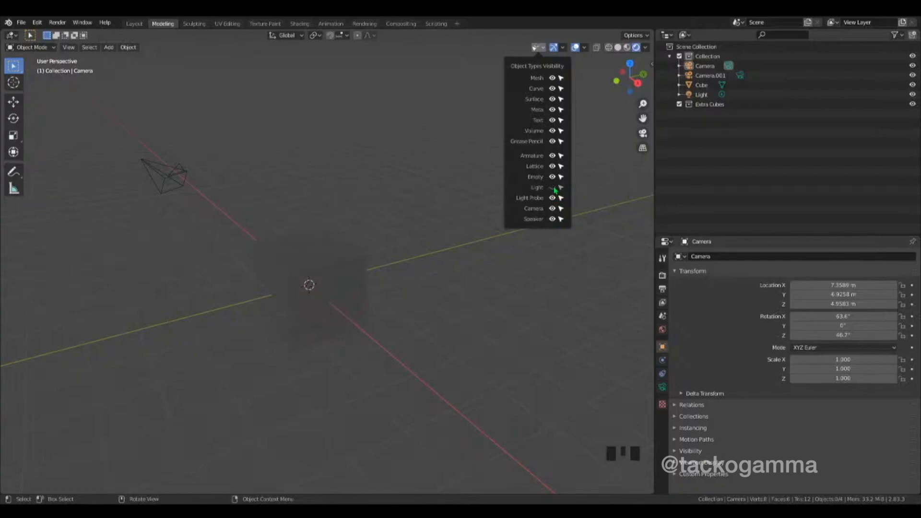
{"action": "left_click", "coordinate": [553, 209]}
{"action": "left_click", "coordinate": [552, 209]}
{"action": "left_click", "coordinate": [553, 188]}
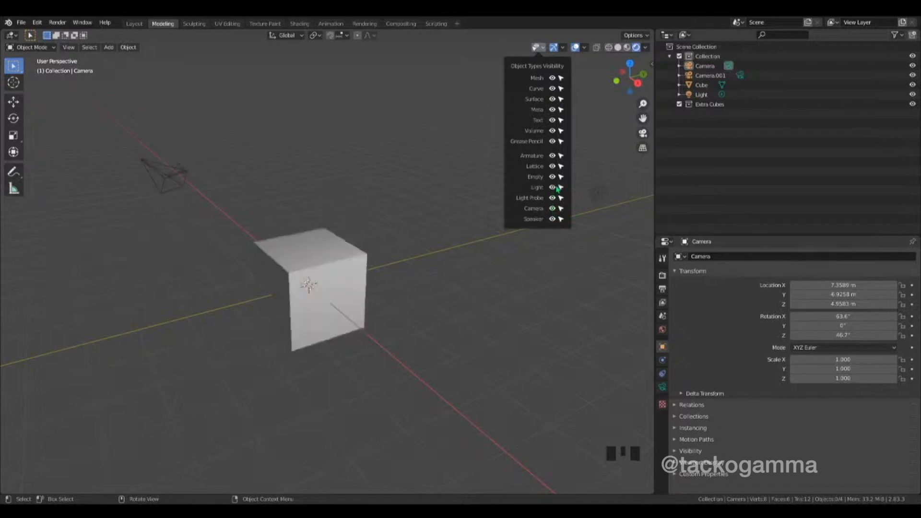
{"action": "left_click", "coordinate": [553, 77]}
{"action": "left_click", "coordinate": [553, 78]}
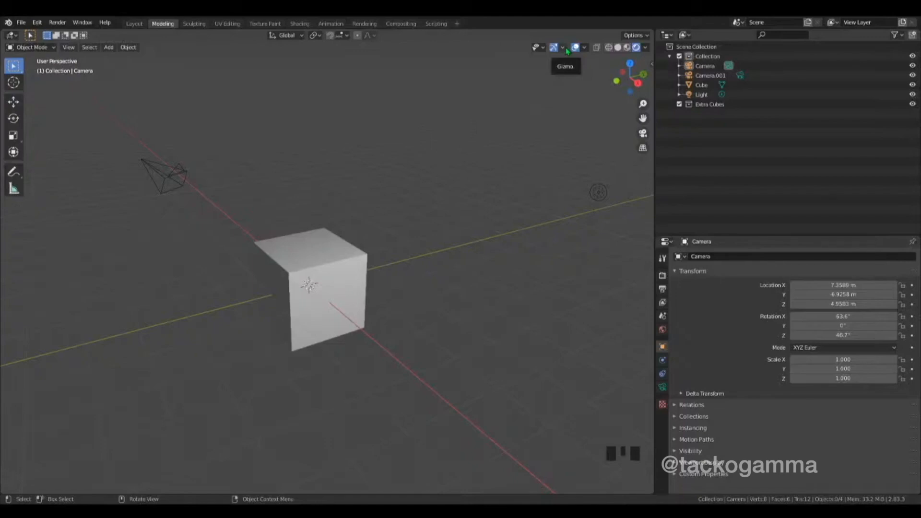
Enable the Move, Rotate and Scale object gizmos in the viewport.
{"action": "left_click", "coordinate": [565, 48]}
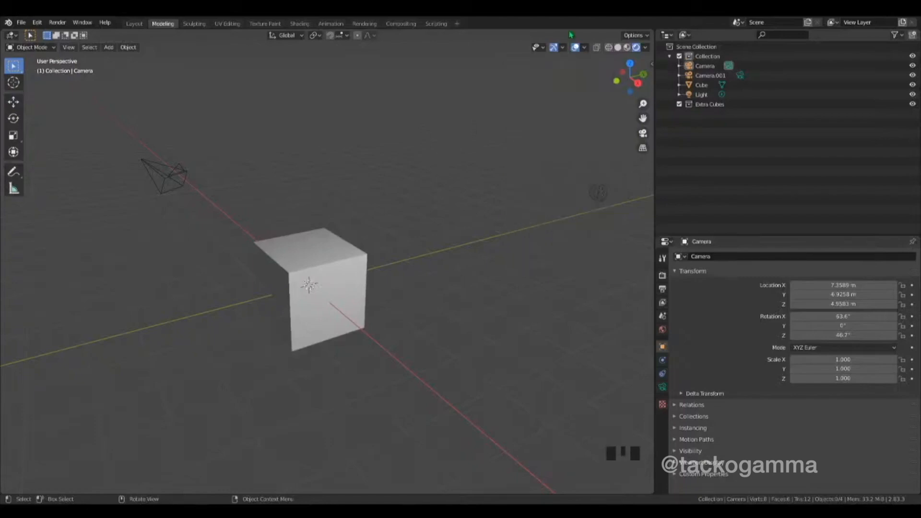
{"action": "left_click", "coordinate": [561, 48]}
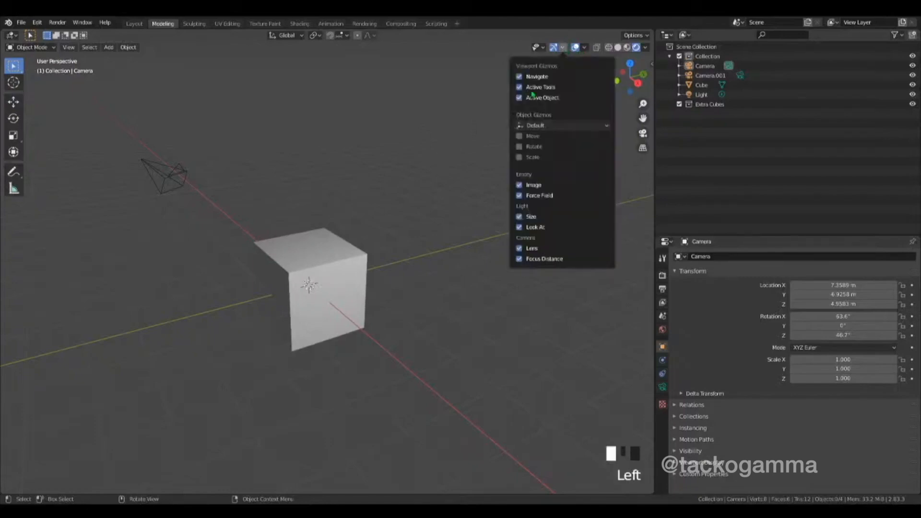
{"action": "left_click", "coordinate": [519, 136]}
{"action": "left_click", "coordinate": [519, 147]}
{"action": "left_click", "coordinate": [518, 157]}
Select the cube and rotate it with its gizmo to about -3.21° around the X axis.
{"action": "left_click", "coordinate": [363, 255]}
{"action": "middle_click_drag", "start_coordinate": [362, 259], "coordinate": [368, 274]}
{"action": "scroll", "coordinate": [368, 275], "scroll_direction": "up", "scroll_amount": 3}
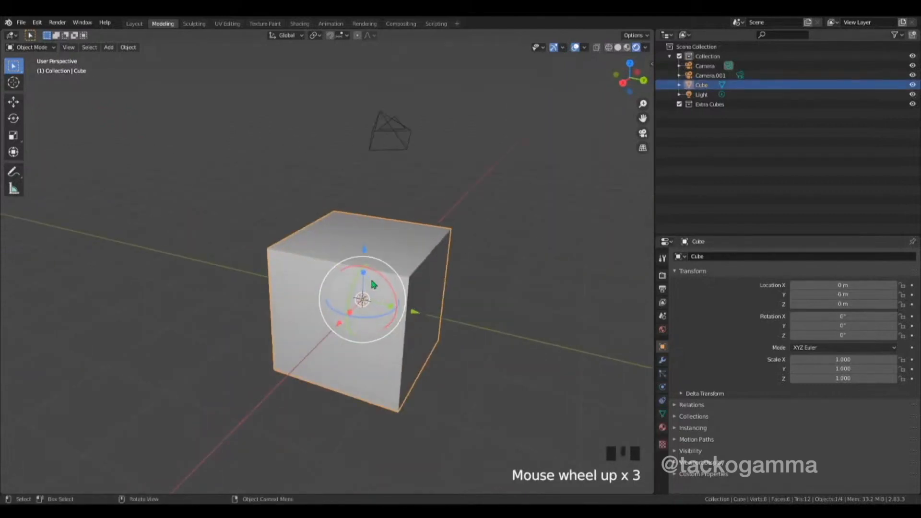
{"action": "mouse_move", "coordinate": [398, 300]}
{"action": "left_mouse_down"}
{"action": "mouse_move", "coordinate": [391, 261]}
{"action": "mouse_move", "coordinate": [396, 296]}
{"action": "left_mouse_up"}
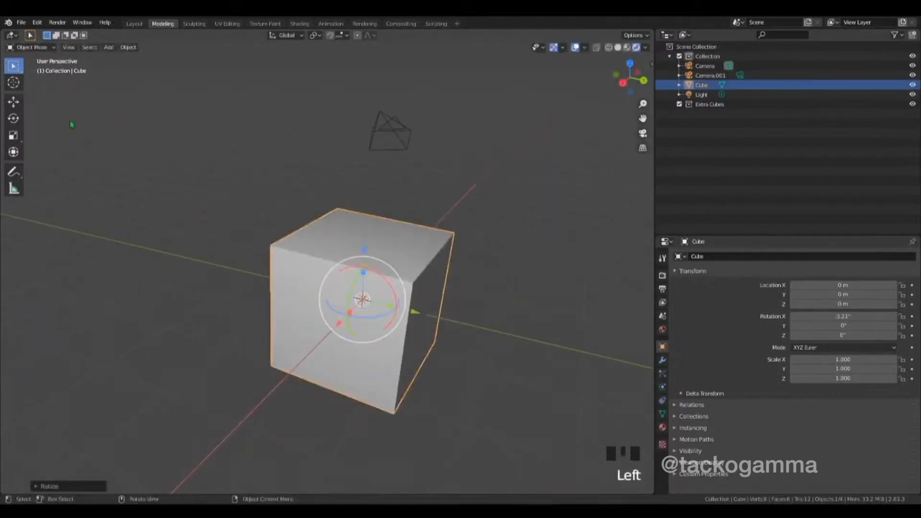
Try the Move and Rotate tools, return to the Select Box tool and deselect the cube.
{"action": "left_click", "coordinate": [13, 102]}
{"action": "left_click", "coordinate": [13, 119]}
{"action": "left_click", "coordinate": [14, 102]}
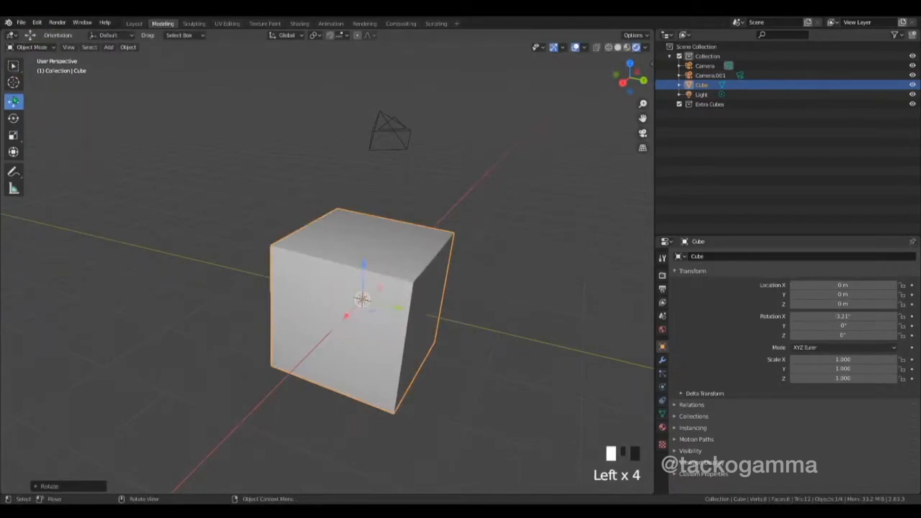
{"action": "left_click", "coordinate": [16, 67]}
{"action": "left_click", "coordinate": [251, 225]}
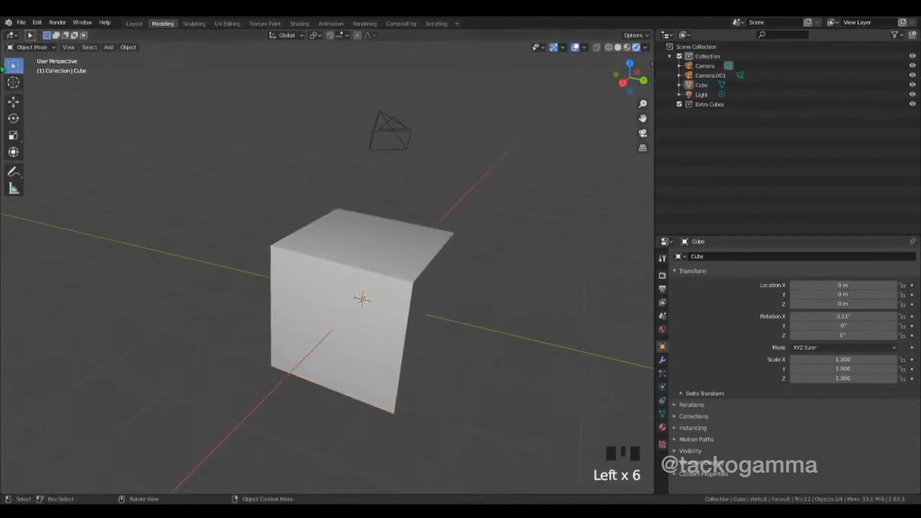
Check the object gizmo orientation options and freely rotate the cube to about -6.19° in X and 10.7° in Z.
{"action": "left_click", "coordinate": [563, 48]}
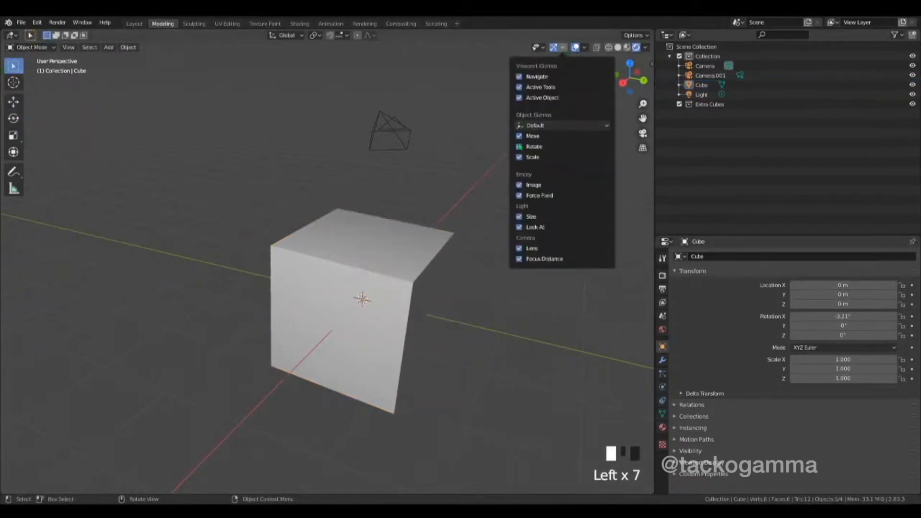
{"action": "left_click", "coordinate": [537, 125]}
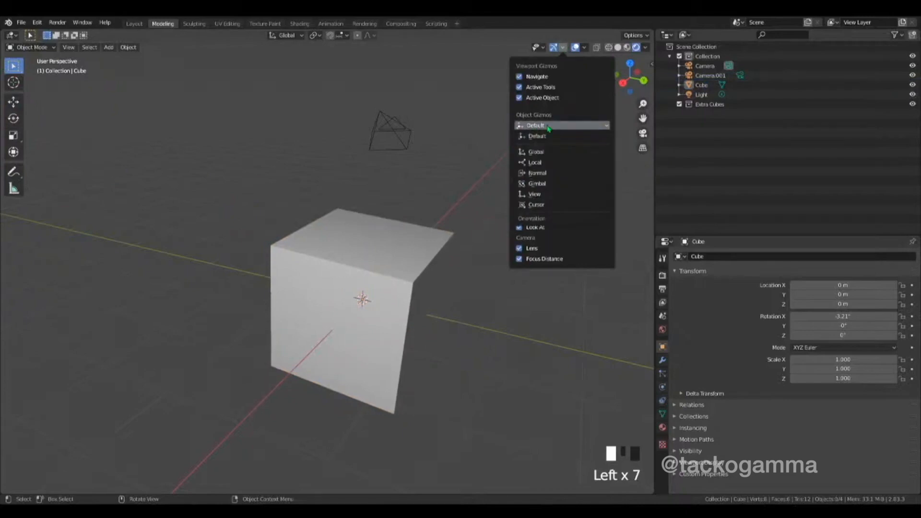
{"action": "left_click", "coordinate": [396, 265]}
{"action": "left_click_drag", "start_coordinate": [396, 290], "coordinate": [383, 317]}
Disable the Move, Rotate and Scale object gizmos.
{"action": "left_click", "coordinate": [563, 48]}
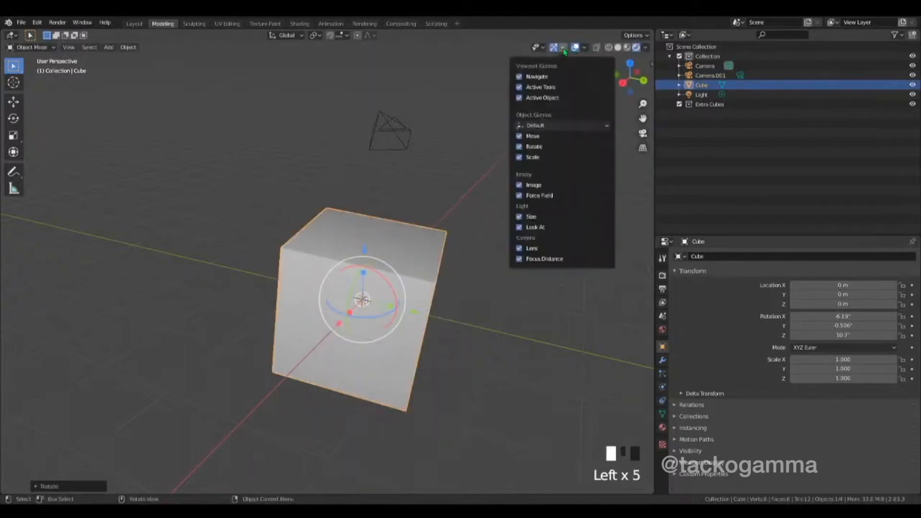
{"action": "left_click", "coordinate": [523, 136]}
{"action": "left_click", "coordinate": [522, 147]}
{"action": "left_click", "coordinate": [526, 157]}
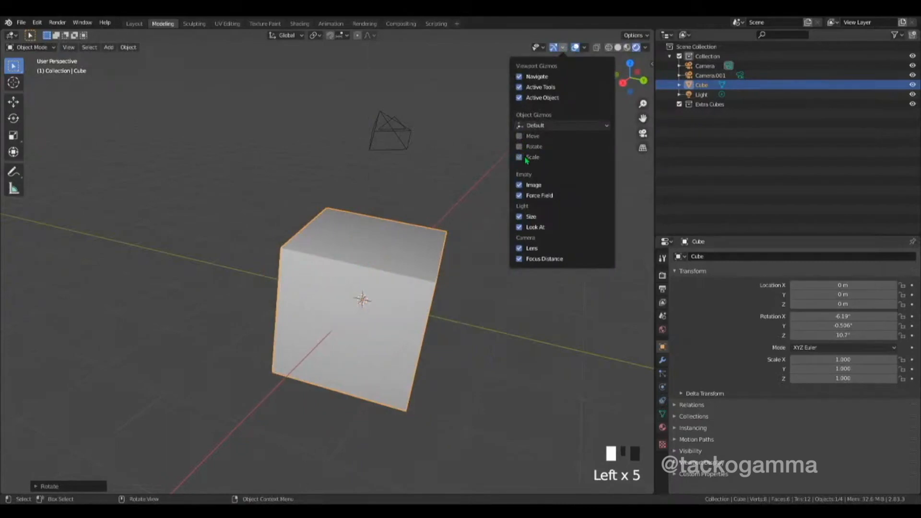
Turn on the Face Orientation overlay and view the cube's faces from another side.
{"action": "left_click", "coordinate": [585, 48]}
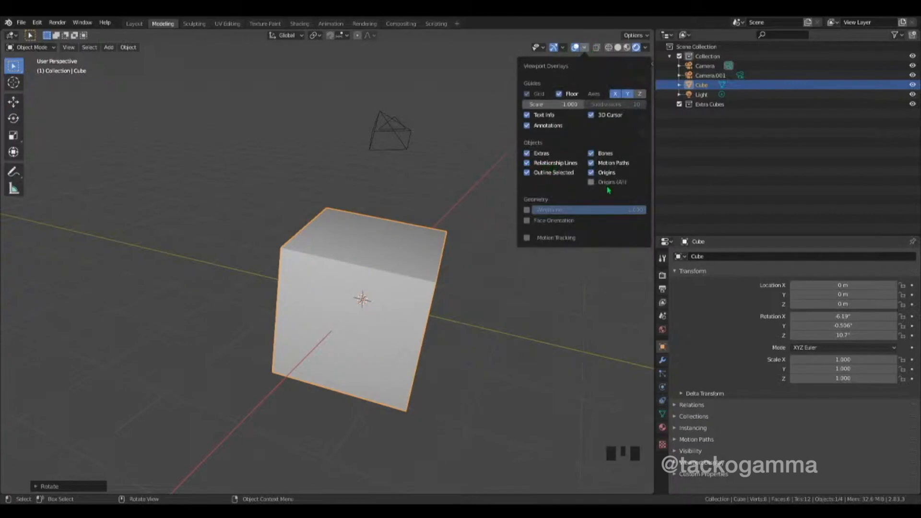
{"action": "left_click", "coordinate": [585, 47]}
{"action": "left_click", "coordinate": [534, 220]}
{"action": "left_click", "coordinate": [411, 289]}
{"action": "middle_click_drag", "start_coordinate": [411, 290], "coordinate": [372, 257]}
{"action": "scroll", "coordinate": [376, 298], "scroll_direction": "down", "scroll_amount": 4}
Put the cube in Edit Mode with face selection and select its front-facing side face.
{"action": "key", "text": "Tab"}
{"action": "scroll", "coordinate": [374, 300], "scroll_direction": "up", "scroll_amount": 3}
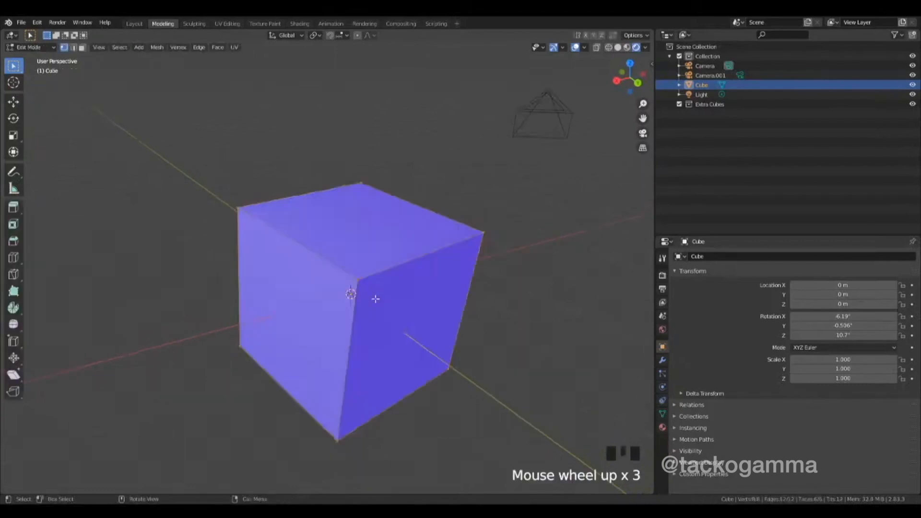
{"action": "middle_click_drag", "start_coordinate": [383, 323], "coordinate": [376, 255]}
{"action": "key", "text": "3"}
{"action": "left_click", "coordinate": [415, 329]}
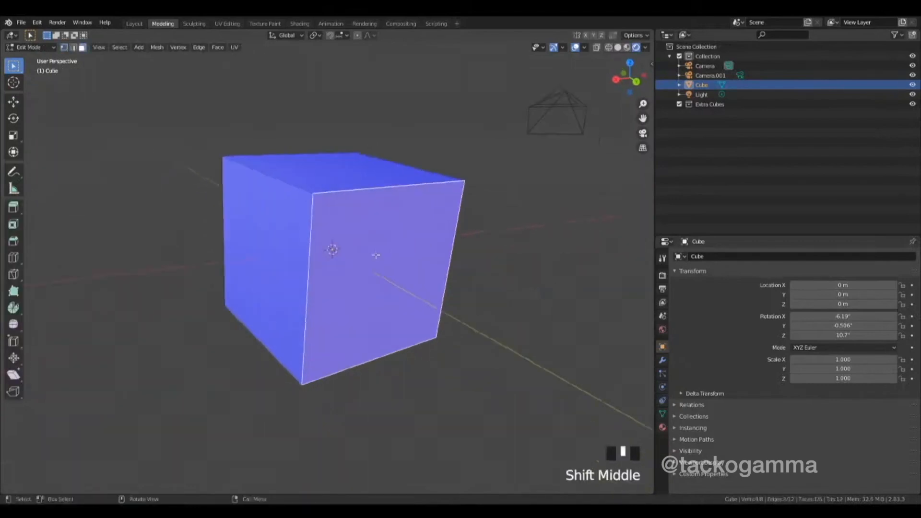
Flip the normal of the selected cube face.
{"action": "right_click", "coordinate": [401, 274]}
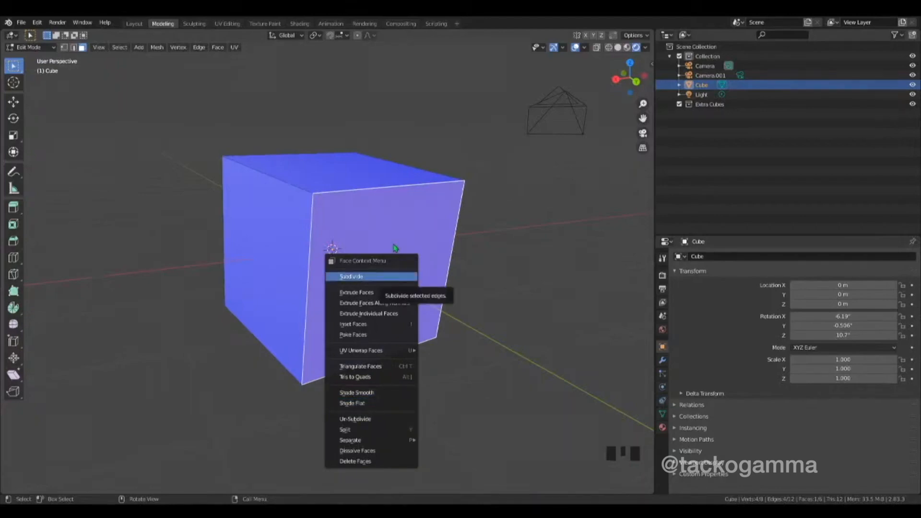
{"action": "left_click", "coordinate": [372, 243]}
{"action": "left_click", "coordinate": [152, 49]}
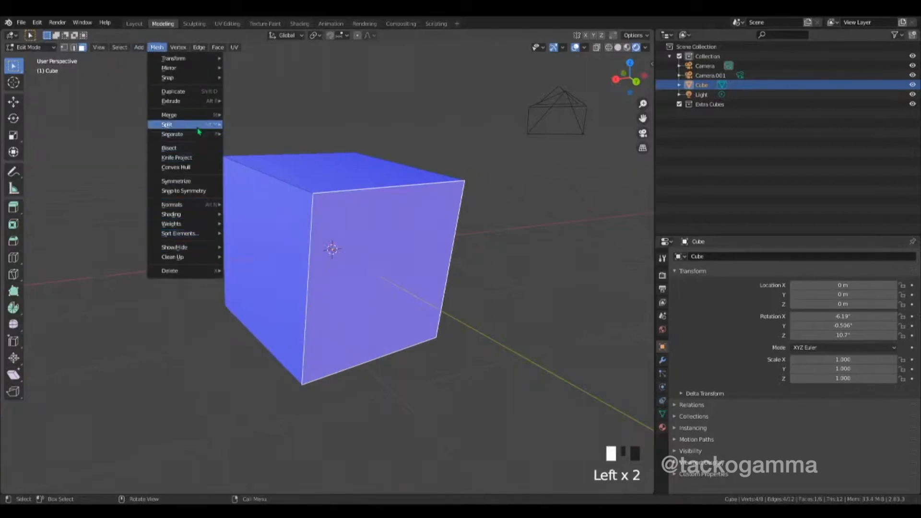
{"action": "mouse_move", "coordinate": [204, 206]}
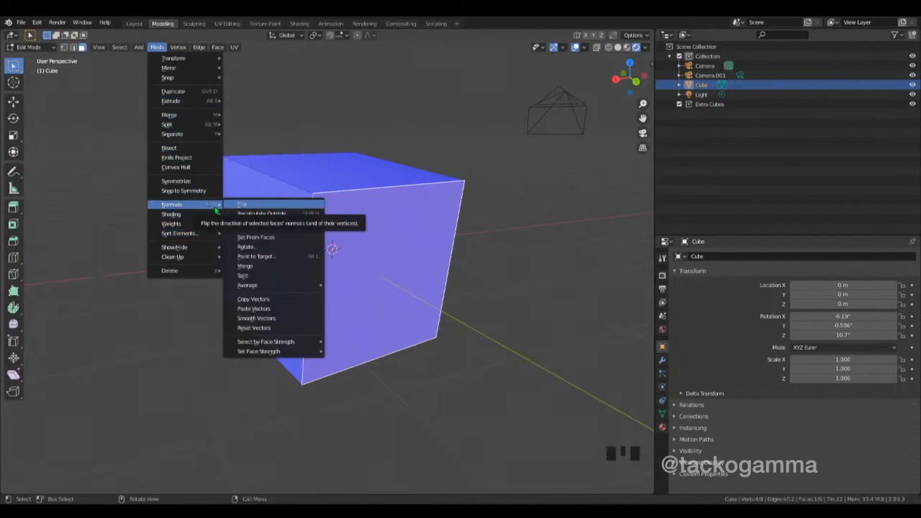
{"action": "left_click", "coordinate": [244, 205]}
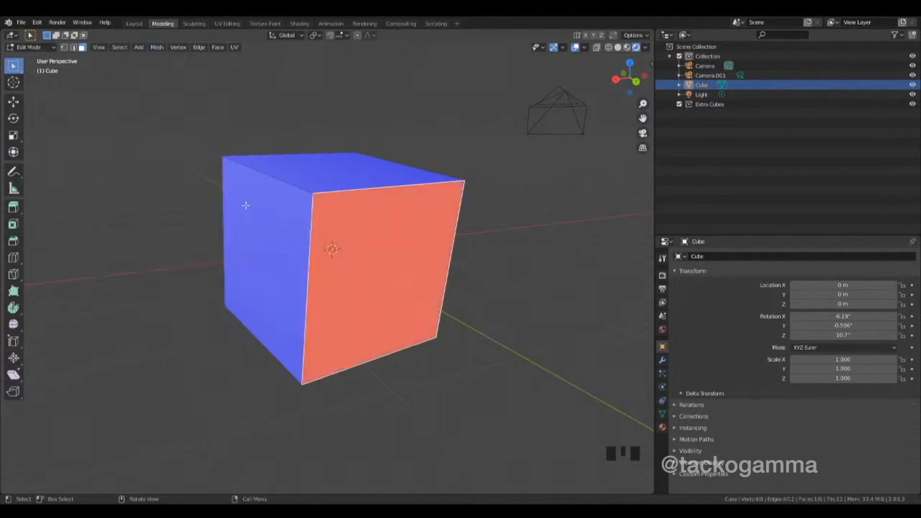
Return to Object Mode and turn off the Face Orientation overlay.
{"action": "key", "text": "Tab"}
{"action": "middle_click_drag", "start_coordinate": [325, 289], "coordinate": [407, 288]}
{"action": "scroll", "coordinate": [407, 288], "scroll_direction": "down", "scroll_amount": 6}
{"action": "scroll", "coordinate": [513, 157], "scroll_direction": "up", "scroll_amount": 1}
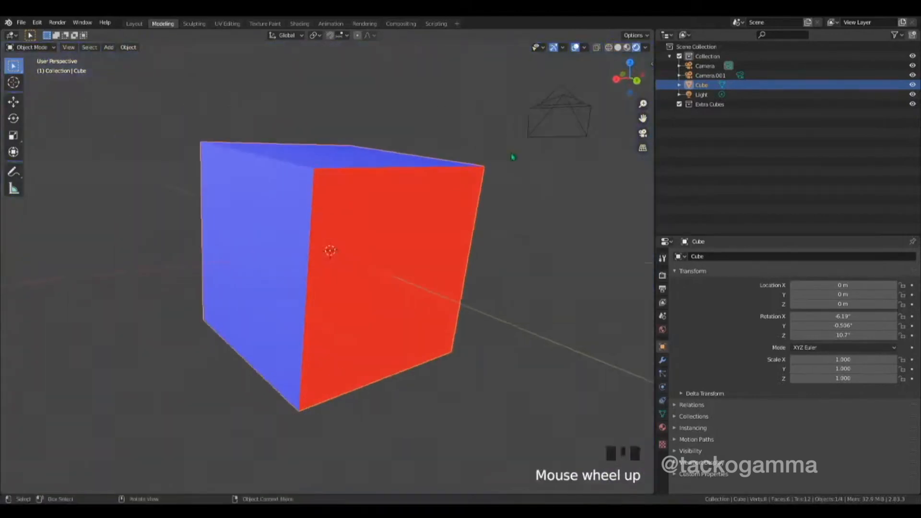
{"action": "left_click", "coordinate": [584, 47]}
{"action": "left_click", "coordinate": [529, 221]}
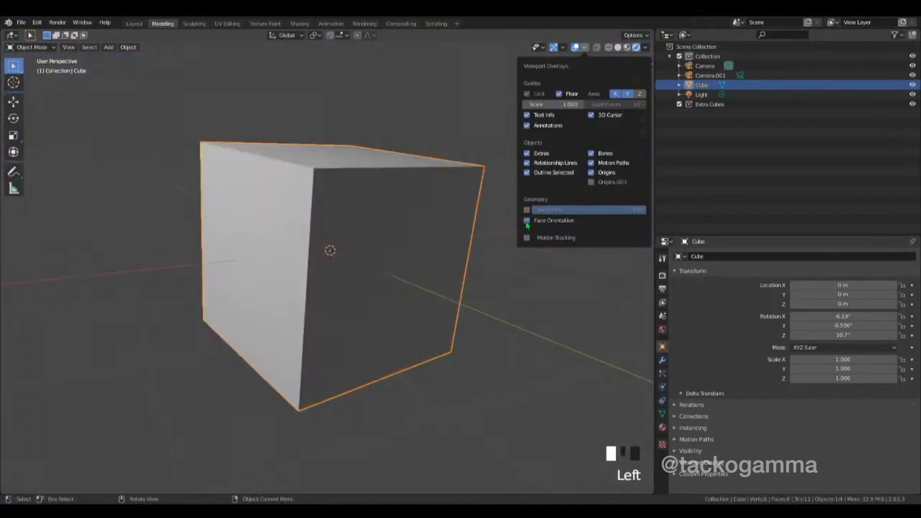
{"action": "scroll", "coordinate": [435, 244], "scroll_direction": "down", "scroll_amount": 3}
Inspect the flipped face without the orientation colours and enter Edit Mode on the cube.
{"action": "left_click", "coordinate": [389, 265]}
{"action": "middle_click_drag", "start_coordinate": [405, 267], "coordinate": [320, 263]}
{"action": "key", "text": "Tab"}
{"action": "key", "text": "Tab"}
{"action": "scroll", "coordinate": [434, 284], "scroll_direction": "up", "scroll_amount": 3}
{"action": "key", "text": "Tab"}
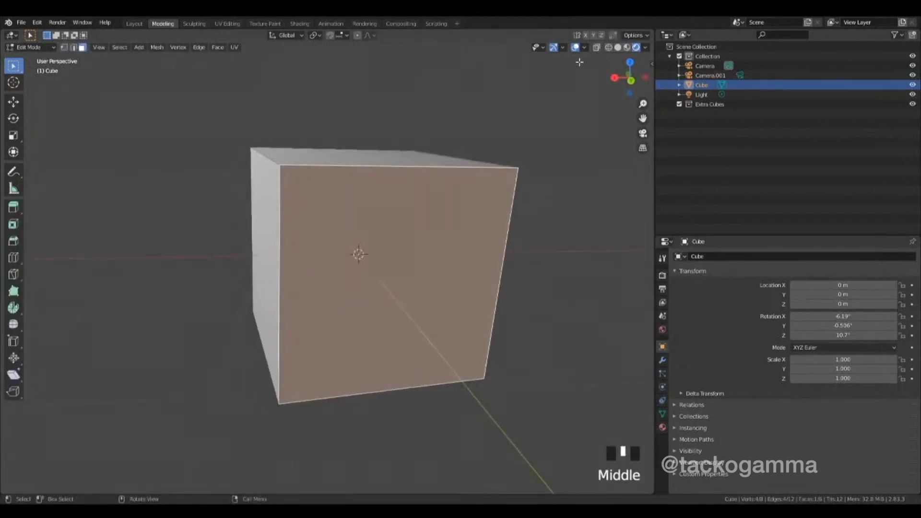
Turn the Face Orientation overlay back on, clear the face selection and view the cube from all around.
{"action": "left_click", "coordinate": [584, 48]}
{"action": "left_click", "coordinate": [529, 221]}
{"action": "middle_click_drag", "start_coordinate": [432, 268], "coordinate": [498, 370]}
{"action": "left_click", "coordinate": [471, 327]}
{"action": "scroll", "coordinate": [325, 274], "scroll_direction": "up", "scroll_amount": 5}
{"action": "middle_click_drag", "start_coordinate": [325, 274], "coordinate": [290, 235]}
{"action": "scroll", "coordinate": [442, 278], "scroll_direction": "down", "scroll_amount": 5}
{"action": "scroll", "coordinate": [353, 267], "scroll_direction": "down", "scroll_amount": 5}
{"action": "middle_click_drag", "start_coordinate": [354, 266], "coordinate": [430, 300]}
{"action": "scroll", "coordinate": [317, 239], "scroll_direction": "up", "scroll_amount": 3}
{"action": "middle_click_drag", "start_coordinate": [317, 238], "coordinate": [364, 231]}
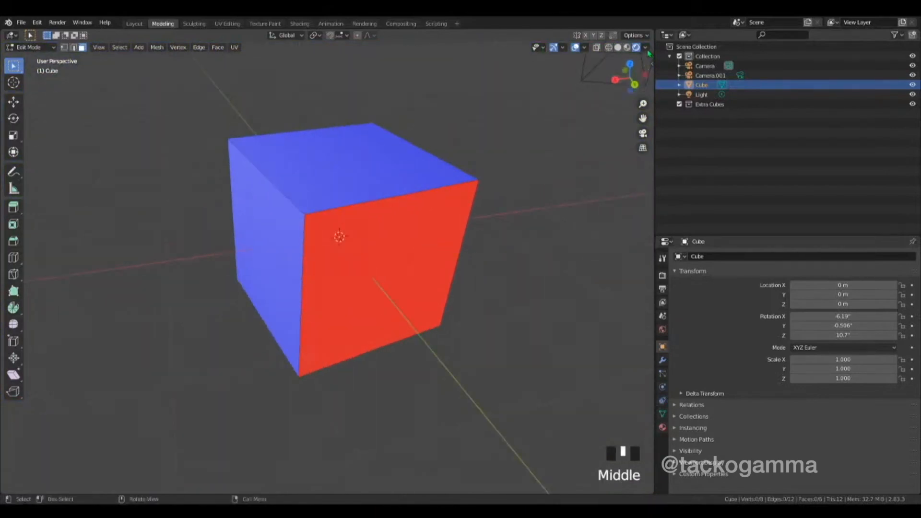
Look through the render pass options and switch the viewport to Solid shading.
{"action": "left_click", "coordinate": [646, 47]}
{"action": "left_click", "coordinate": [585, 47]}
{"action": "left_click", "coordinate": [645, 47]}
{"action": "left_click", "coordinate": [622, 133]}
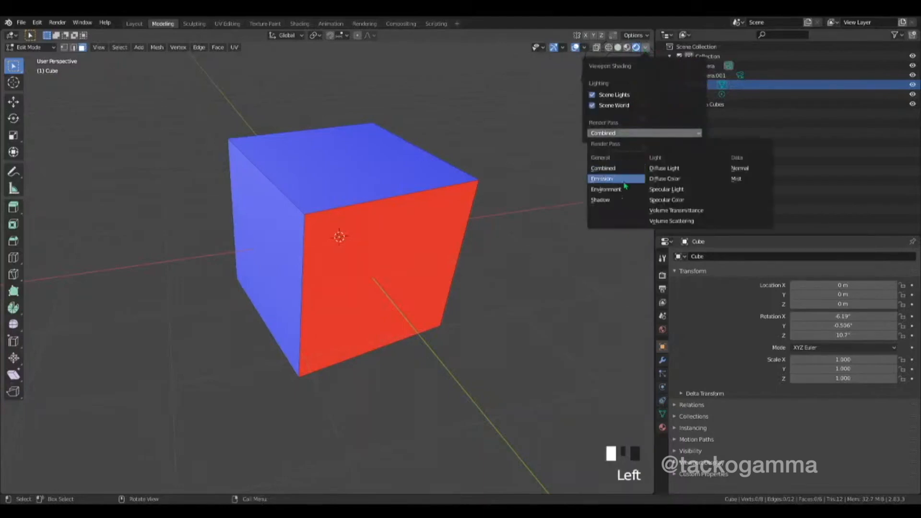
{"action": "left_click", "coordinate": [620, 49]}
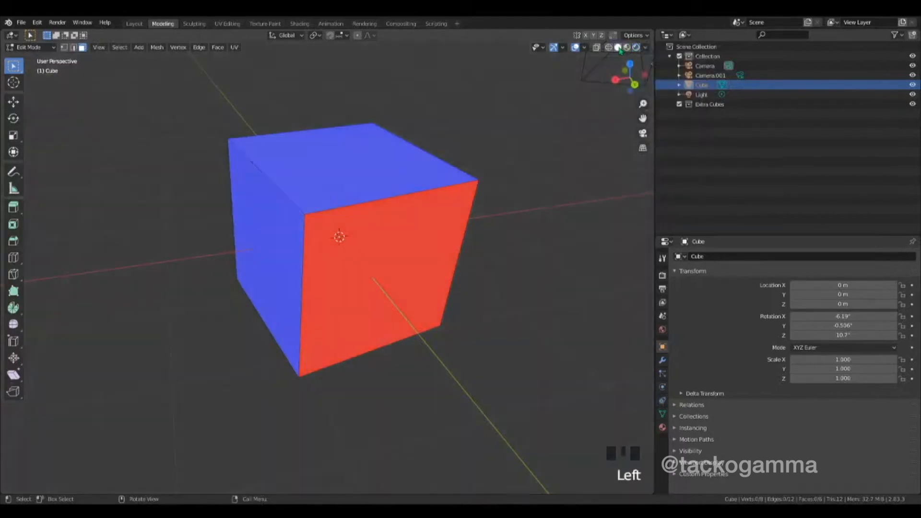
Enable Backface Culling for the Solid viewport shading.
{"action": "left_click", "coordinate": [646, 48]}
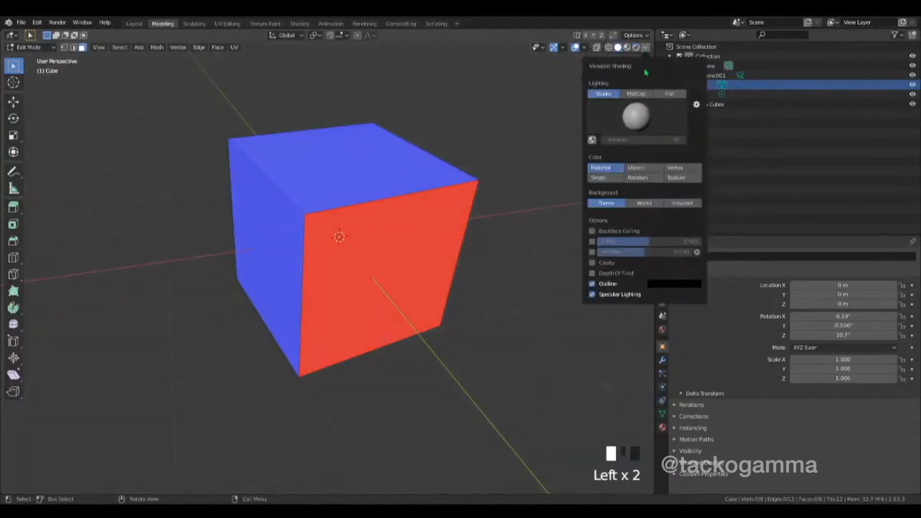
{"action": "left_click", "coordinate": [592, 233]}
{"action": "mouse_move", "coordinate": [473, 292]}
{"action": "middle_mouse_down"}
{"action": "mouse_move", "coordinate": [438, 305]}
{"action": "mouse_move", "coordinate": [551, 354]}
{"action": "mouse_move", "coordinate": [413, 337]}
{"action": "mouse_move", "coordinate": [463, 306]}
{"action": "mouse_move", "coordinate": [326, 330]}
{"action": "mouse_move", "coordinate": [360, 344]}
{"action": "mouse_move", "coordinate": [315, 337]}
{"action": "mouse_move", "coordinate": [512, 308]}
{"action": "mouse_move", "coordinate": [426, 294]}
{"action": "mouse_move", "coordinate": [410, 325]}
{"action": "mouse_move", "coordinate": [369, 294]}
{"action": "mouse_move", "coordinate": [405, 274]}
{"action": "middle_mouse_up"}
{"action": "scroll", "coordinate": [360, 337], "scroll_direction": "up", "scroll_amount": 2}
Flip the normal of the culled cube face back outward and return to Object Mode.
{"action": "left_click", "coordinate": [369, 293]}
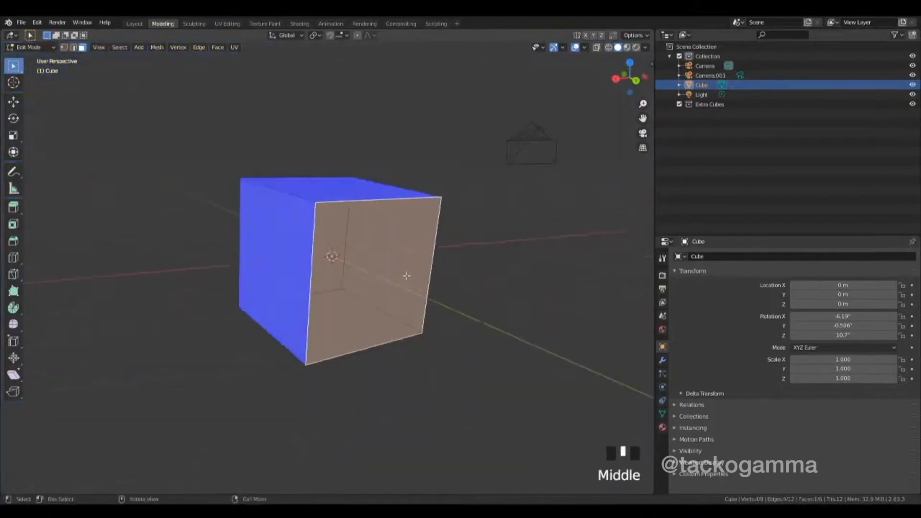
{"action": "scroll", "coordinate": [405, 274], "scroll_direction": "up", "scroll_amount": 3}
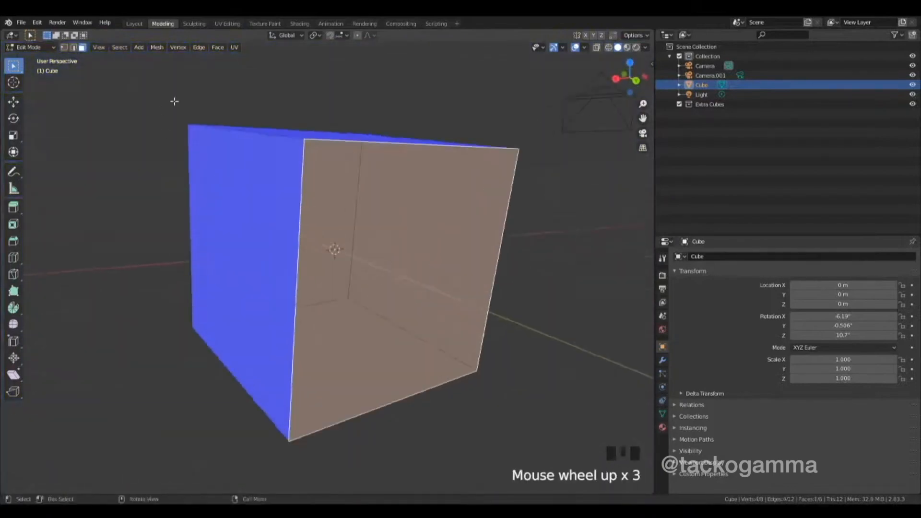
{"action": "key", "text": "alt+n"}
{"action": "left_click", "coordinate": [448, 252]}
{"action": "scroll", "coordinate": [447, 258], "scroll_direction": "down", "scroll_amount": 5}
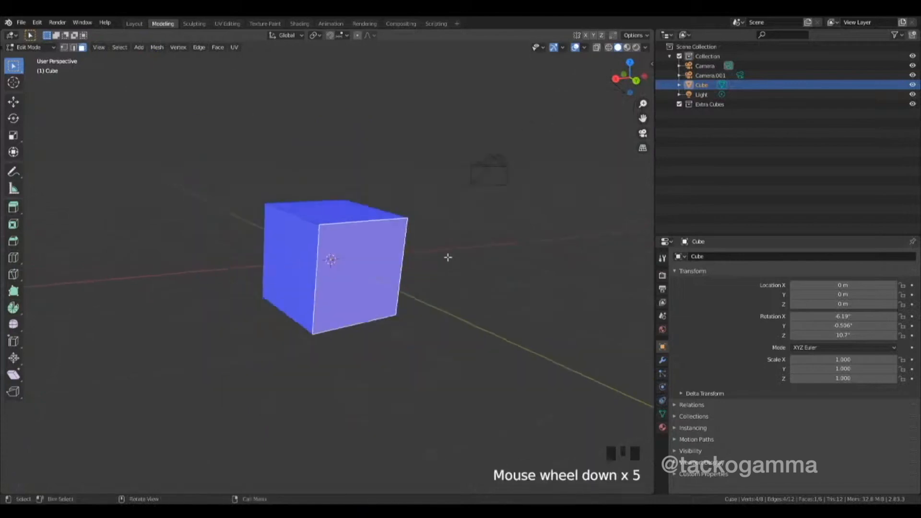
{"action": "left_click", "coordinate": [405, 303]}
{"action": "mouse_move", "coordinate": [405, 302]}
{"action": "middle_mouse_down"}
{"action": "mouse_move", "coordinate": [360, 267]}
{"action": "mouse_move", "coordinate": [393, 273]}
{"action": "mouse_move", "coordinate": [398, 286]}
{"action": "middle_mouse_up"}
{"action": "scroll", "coordinate": [367, 274], "scroll_direction": "up", "scroll_amount": 6}
{"action": "key", "text": "Tab"}
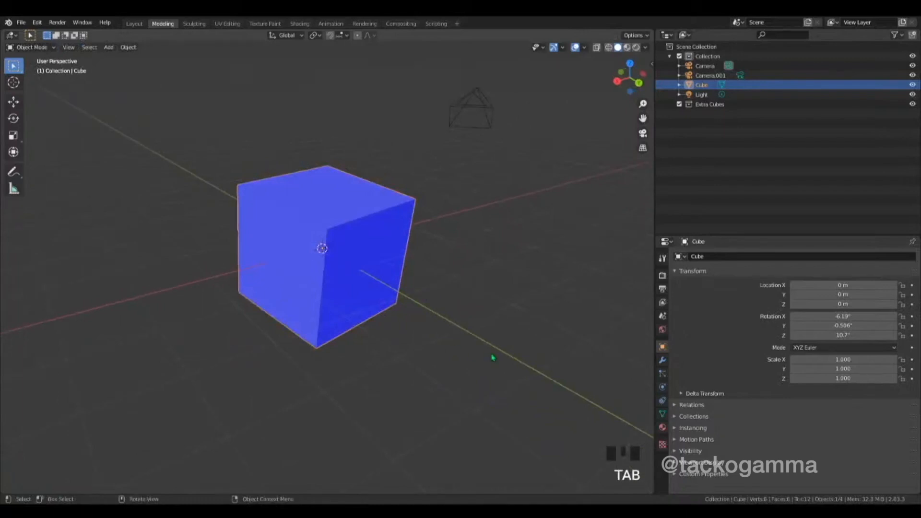
Turn off the Face Orientation overlay and turn on X-ray display.
{"action": "left_click", "coordinate": [597, 50]}
{"action": "left_click", "coordinate": [597, 50]}
{"action": "left_click", "coordinate": [597, 50]}
{"action": "left_click", "coordinate": [597, 50]}
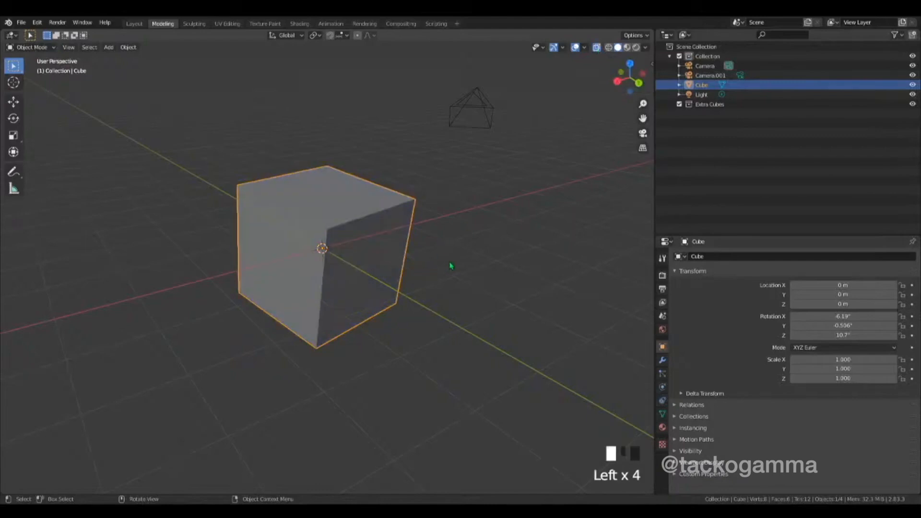
Duplicate the cube and place the copy beside the original.
{"action": "middle_click_drag", "start_coordinate": [448, 268], "coordinate": [416, 253]}
{"action": "left_click", "coordinate": [415, 253]}
{"action": "key", "text": "shift+d"}
{"action": "left_click", "coordinate": [531, 251]}
Duplicate the copy to the original's opposite side, at about X 0.98 m, Y -1.45 m, Z 0.09 m, and deselect it.
{"action": "middle_click_drag", "start_coordinate": [531, 250], "coordinate": [510, 242]}
{"action": "key", "text": "shift+d"}
{"action": "left_click", "coordinate": [327, 242]}
{"action": "middle_click_drag", "start_coordinate": [382, 248], "coordinate": [418, 250]}
{"action": "left_click", "coordinate": [459, 345]}
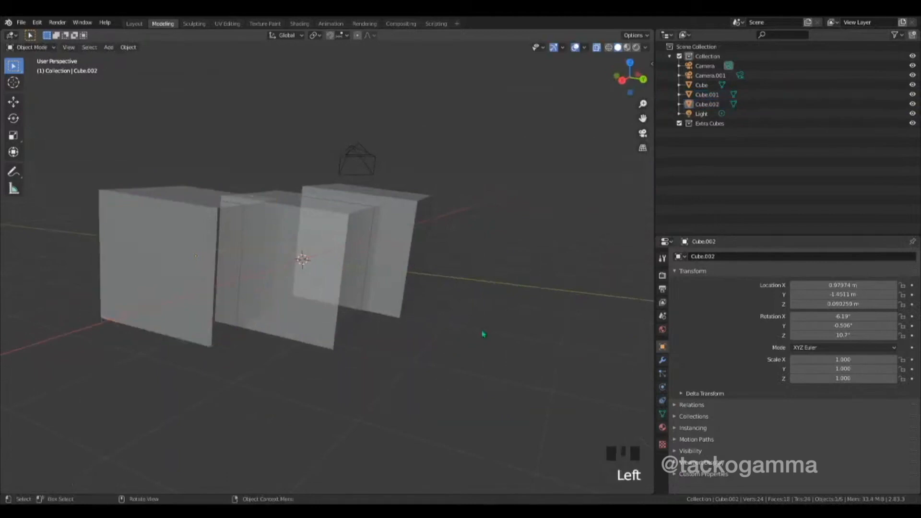
Examine how the three cubes overlap in X-ray display from several angles.
{"action": "middle_click_drag", "start_coordinate": [458, 345], "coordinate": [458, 312]}
{"action": "key", "text": "alt+n"}
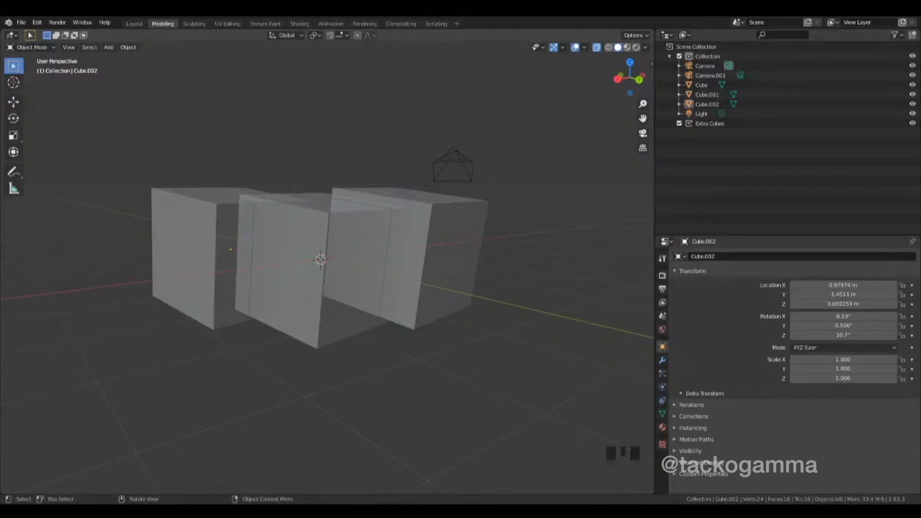
{"action": "left_click", "coordinate": [600, 293]}
{"action": "middle_click_drag", "start_coordinate": [474, 432], "coordinate": [430, 380]}
{"action": "scroll", "coordinate": [434, 365], "scroll_direction": "down", "scroll_amount": 3}
{"action": "middle_click_drag", "start_coordinate": [440, 350], "coordinate": [404, 210]}
{"action": "scroll", "coordinate": [426, 320], "scroll_direction": "up", "scroll_amount": 4}
{"action": "mouse_move", "coordinate": [415, 363]}
{"action": "middle_mouse_down"}
{"action": "mouse_move", "coordinate": [442, 391]}
{"action": "mouse_move", "coordinate": [461, 434]}
{"action": "mouse_move", "coordinate": [411, 374]}
{"action": "middle_mouse_up"}
{"action": "scroll", "coordinate": [397, 321], "scroll_direction": "down", "scroll_amount": 4}
{"action": "middle_click_drag", "start_coordinate": [397, 321], "coordinate": [366, 355]}
{"action": "middle_click_drag", "start_coordinate": [450, 313], "coordinate": [408, 269]}
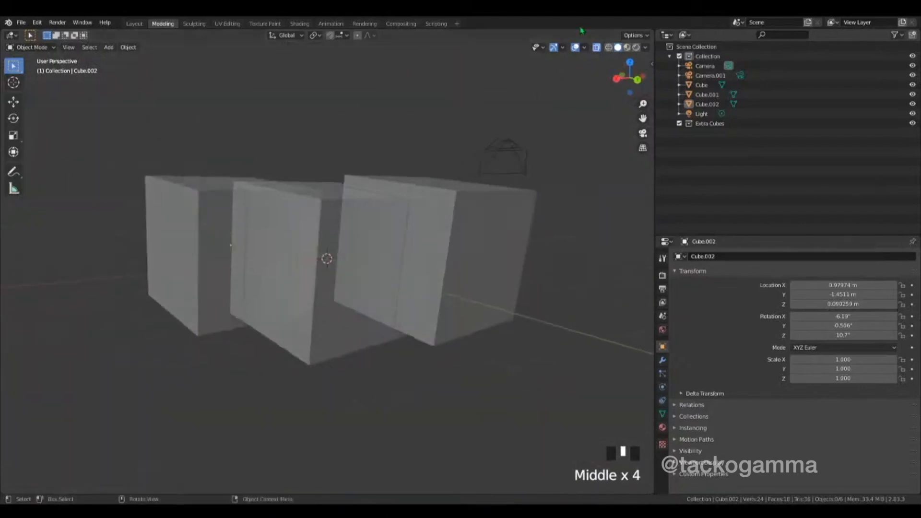
Toggle X-ray display repeatedly for comparison, leave it off, and turn off the Face Orientation overlay.
{"action": "left_click", "coordinate": [597, 48]}
{"action": "left_click", "coordinate": [597, 48]}
{"action": "left_click", "coordinate": [597, 48]}
{"action": "left_click", "coordinate": [596, 48]}
{"action": "left_click", "coordinate": [596, 48]}
{"action": "left_click", "coordinate": [597, 48]}
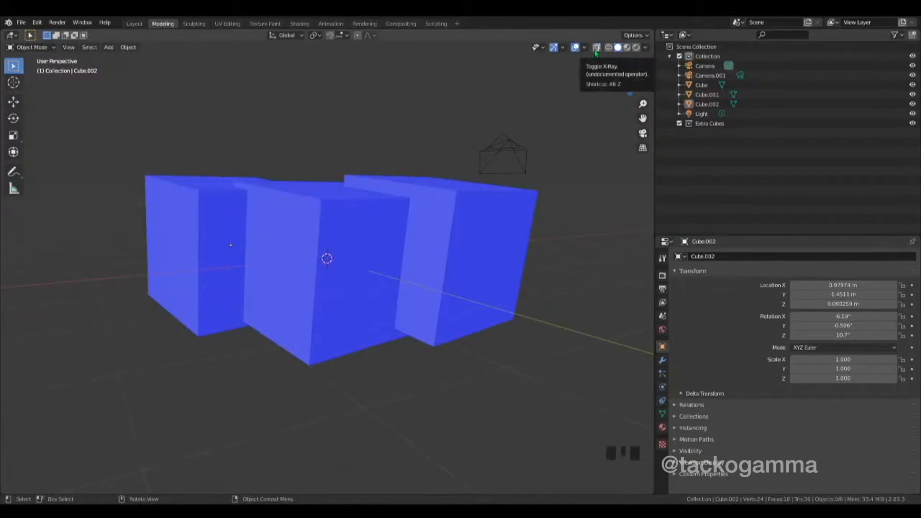
{"action": "left_click", "coordinate": [585, 47]}
{"action": "left_click", "coordinate": [528, 221]}
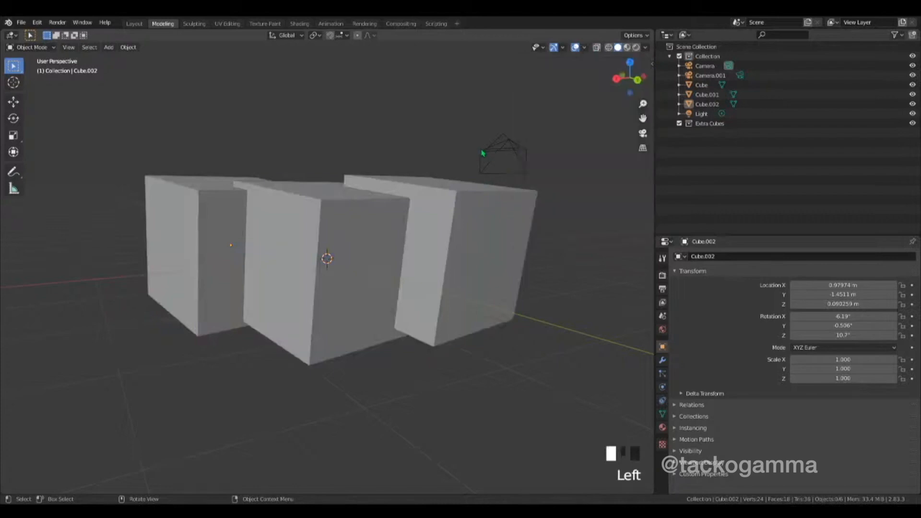
Switch the viewport to wireframe display and turn off X-ray so hidden edges are concealed.
{"action": "left_click", "coordinate": [610, 48]}
{"action": "middle_click_drag", "start_coordinate": [470, 197], "coordinate": [531, 98]}
{"action": "left_click", "coordinate": [597, 48]}
{"action": "middle_click_drag", "start_coordinate": [379, 221], "coordinate": [323, 262]}
{"action": "scroll", "coordinate": [334, 230], "scroll_direction": "up", "scroll_amount": 4}
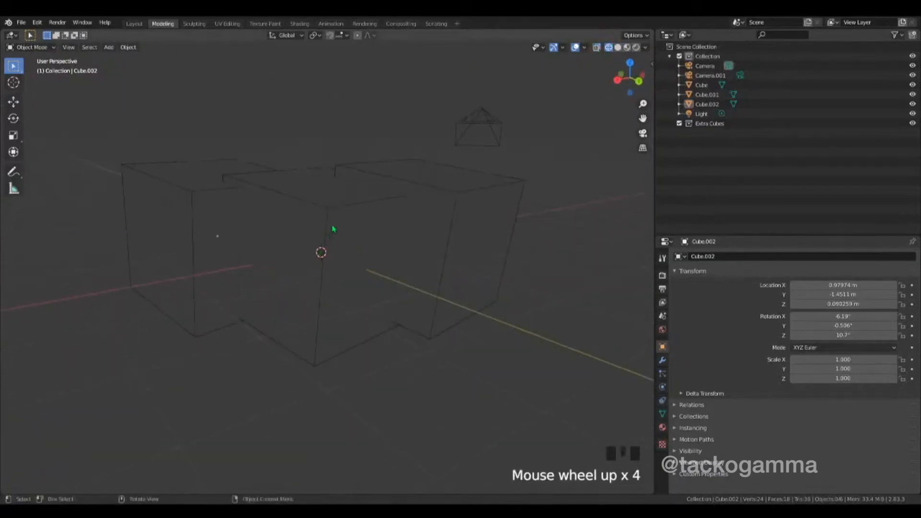
Select the middle cube, enter Edit Mode and select its nearest upper corner vertex.
{"action": "left_click", "coordinate": [334, 229]}
{"action": "middle_click_drag", "start_coordinate": [334, 230], "coordinate": [350, 241]}
{"action": "scroll", "coordinate": [277, 233], "scroll_direction": "up", "scroll_amount": 3}
{"action": "middle_click_drag", "start_coordinate": [354, 276], "coordinate": [331, 246]}
{"action": "scroll", "coordinate": [282, 264], "scroll_direction": "down", "scroll_amount": 3}
{"action": "middle_click_drag", "start_coordinate": [282, 263], "coordinate": [307, 226]}
{"action": "scroll", "coordinate": [318, 247], "scroll_direction": "up", "scroll_amount": 3}
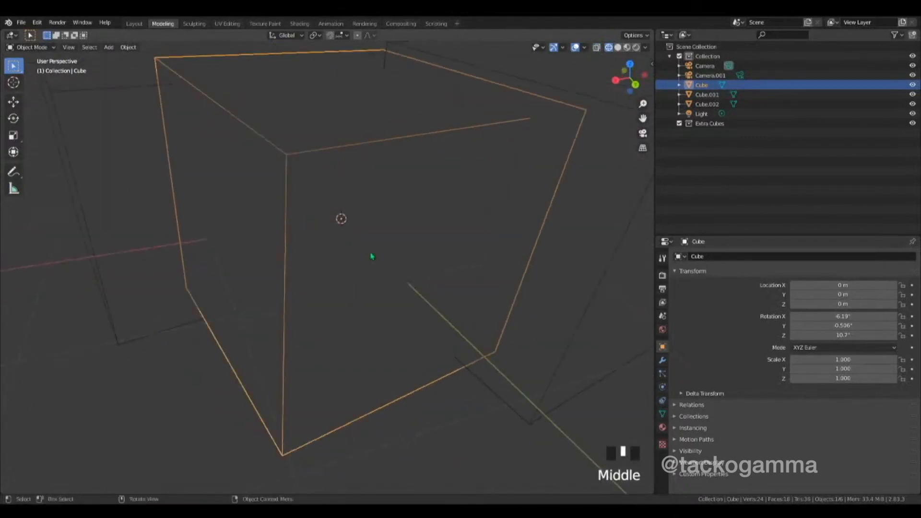
{"action": "key", "text": "Tab"}
{"action": "left_click", "coordinate": [288, 155]}
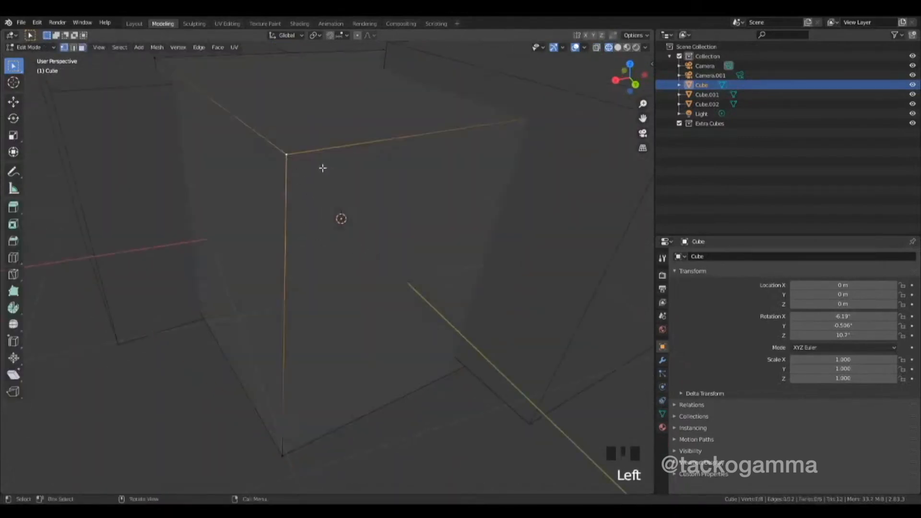
Change to edge selection, try selecting on the cube's near side, and return to Object Mode.
{"action": "scroll", "coordinate": [323, 169], "scroll_direction": "down", "scroll_amount": 4}
{"action": "key", "text": "2"}
{"action": "left_click", "coordinate": [360, 215]}
{"action": "middle_click_drag", "start_coordinate": [360, 215], "coordinate": [374, 230]}
{"action": "key", "text": "Tab"}
Duplicate the middle cube, place the copy above the others, and delete it again.
{"action": "scroll", "coordinate": [397, 238], "scroll_direction": "down", "scroll_amount": 5}
{"action": "scroll", "coordinate": [452, 240], "scroll_direction": "down", "scroll_amount": 3}
{"action": "scroll", "coordinate": [392, 254], "scroll_direction": "up", "scroll_amount": 2}
{"action": "key", "text": "shift+d"}
{"action": "left_click", "coordinate": [297, 179]}
{"action": "middle_click_drag", "start_coordinate": [298, 179], "coordinate": [402, 244], "text": "shift"}
{"action": "key", "text": "x"}
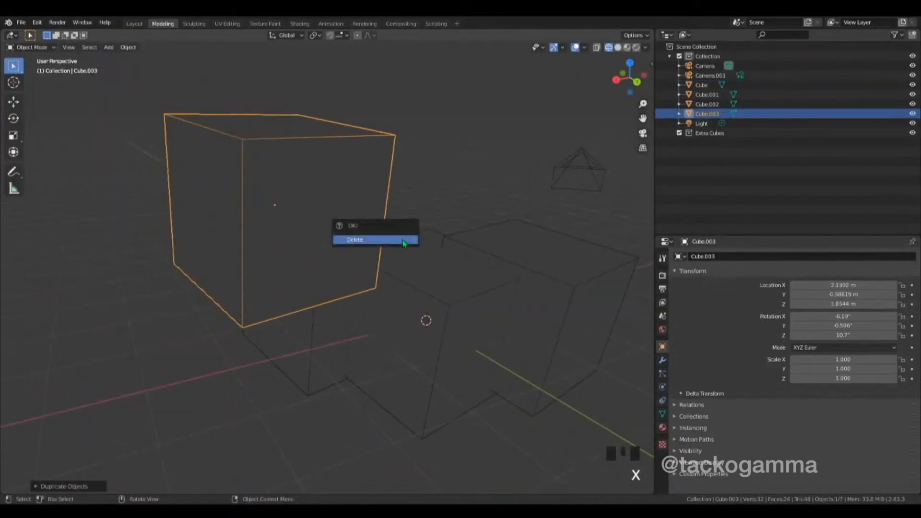
{"action": "left_click", "coordinate": [404, 240]}
Add a torus mesh and move it above the three cubes, to about Z 2.26 m.
{"action": "scroll", "coordinate": [408, 230], "scroll_direction": "down", "scroll_amount": 4}
{"action": "key", "text": "shift+s"}
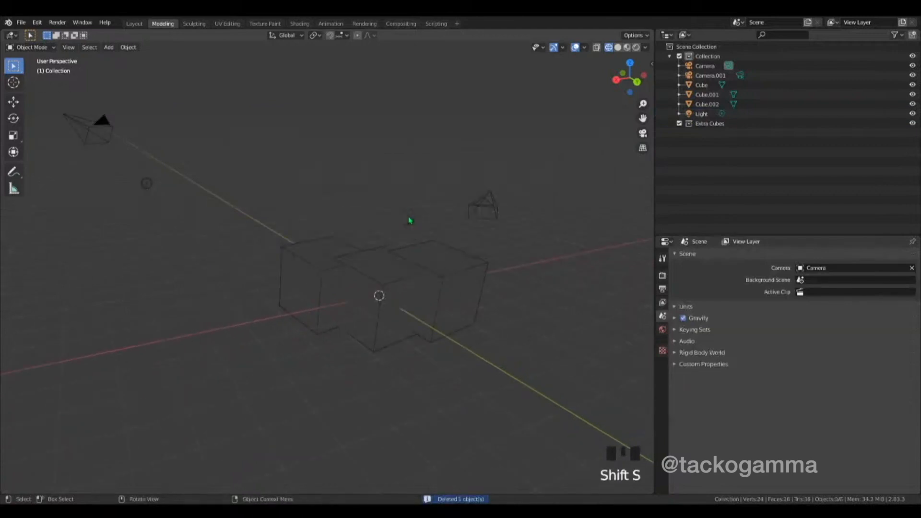
{"action": "key", "text": "shift+a"}
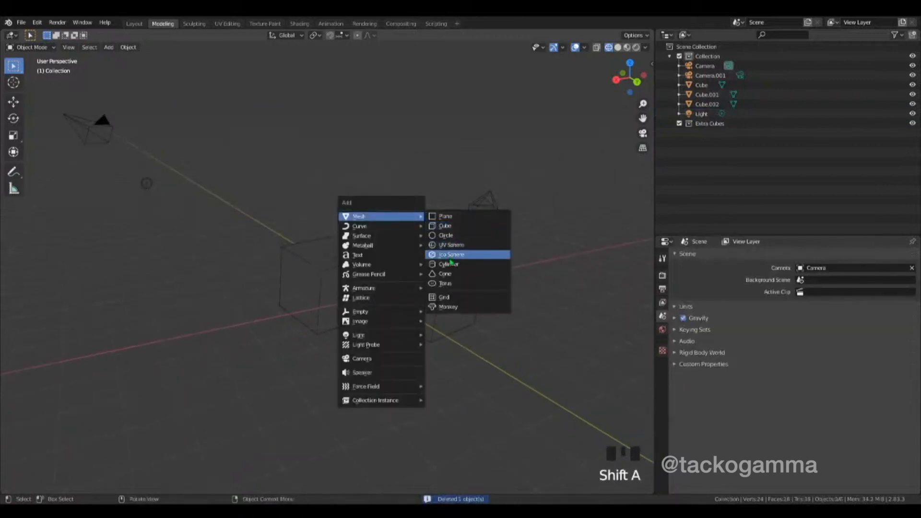
{"action": "left_click", "coordinate": [450, 284]}
{"action": "key", "text": "g"}
{"action": "left_click", "coordinate": [416, 205]}
{"action": "scroll", "coordinate": [416, 205], "scroll_direction": "up", "scroll_amount": 4}
{"action": "middle_click_drag", "start_coordinate": [416, 205], "coordinate": [343, 170]}
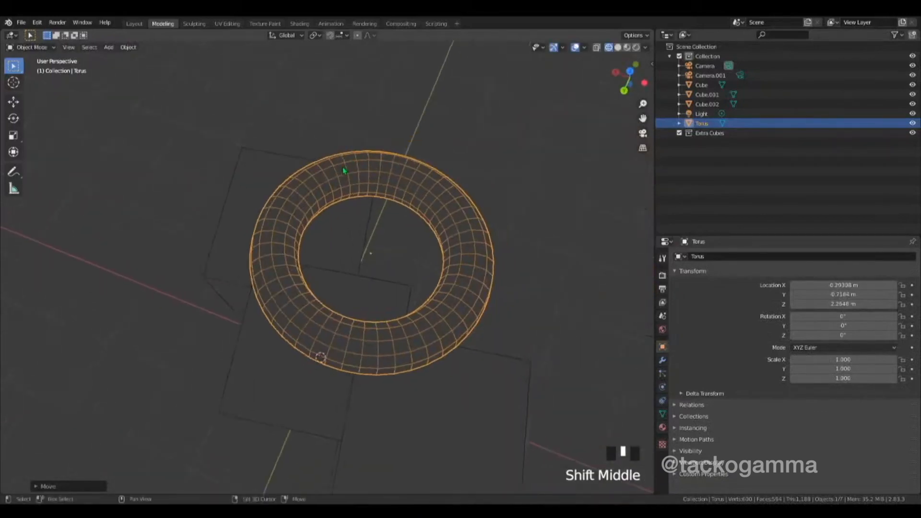
Switch to solid display, apply smooth shading to the torus, and deselect it.
{"action": "left_click", "coordinate": [618, 47]}
{"action": "middle_click_drag", "start_coordinate": [432, 226], "coordinate": [423, 192]}
{"action": "right_click", "coordinate": [422, 191]}
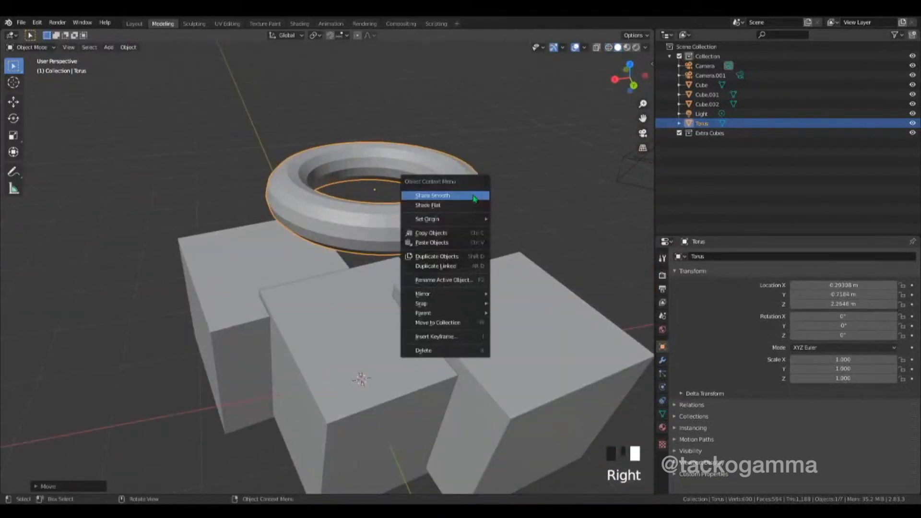
{"action": "left_click", "coordinate": [425, 194]}
{"action": "left_click", "coordinate": [491, 258]}
{"action": "left_click", "coordinate": [484, 208]}
{"action": "middle_click_drag", "start_coordinate": [454, 229], "coordinate": [617, 56]}
{"action": "left_click", "coordinate": [510, 200]}
{"action": "scroll", "coordinate": [468, 241], "scroll_direction": "up", "scroll_amount": 2}
Switch to wireframe display and examine the torus's mesh in Edit Mode before returning to Object Mode.
{"action": "left_click", "coordinate": [612, 48]}
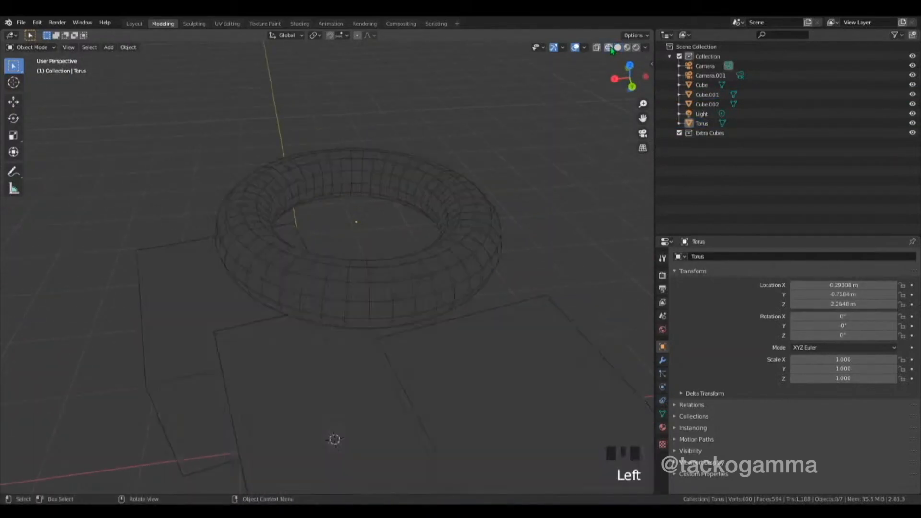
{"action": "middle_click_drag", "start_coordinate": [391, 235], "coordinate": [368, 319]}
{"action": "left_click", "coordinate": [431, 345]}
{"action": "key", "text": "Tab"}
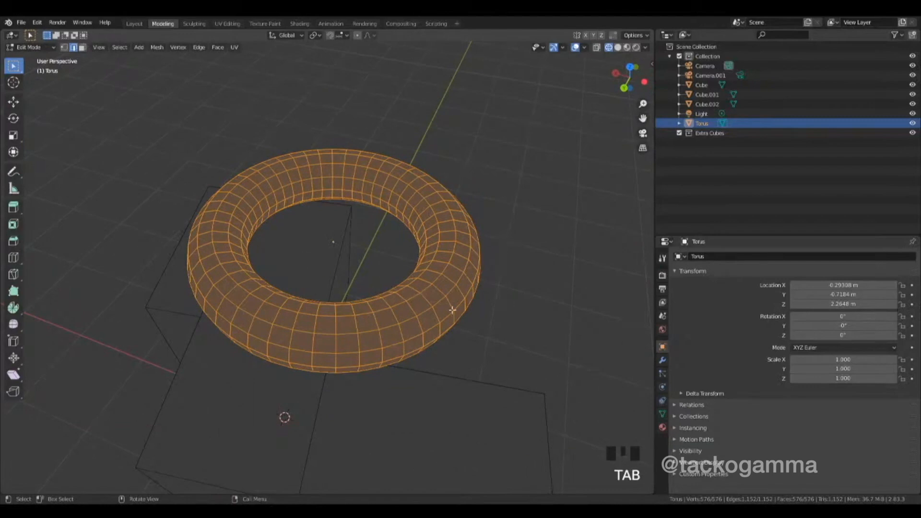
{"action": "scroll", "coordinate": [446, 312], "scroll_direction": "down", "scroll_amount": 3}
{"action": "key", "text": "Tab"}
Inspect the wireframe scene from several angles, return to solid display, and deselect the torus.
{"action": "scroll", "coordinate": [403, 293], "scroll_direction": "up", "scroll_amount": 4}
{"action": "middle_click_drag", "start_coordinate": [405, 288], "coordinate": [272, 267]}
{"action": "scroll", "coordinate": [407, 259], "scroll_direction": "down", "scroll_amount": 5}
{"action": "scroll", "coordinate": [345, 327], "scroll_direction": "down", "scroll_amount": 4}
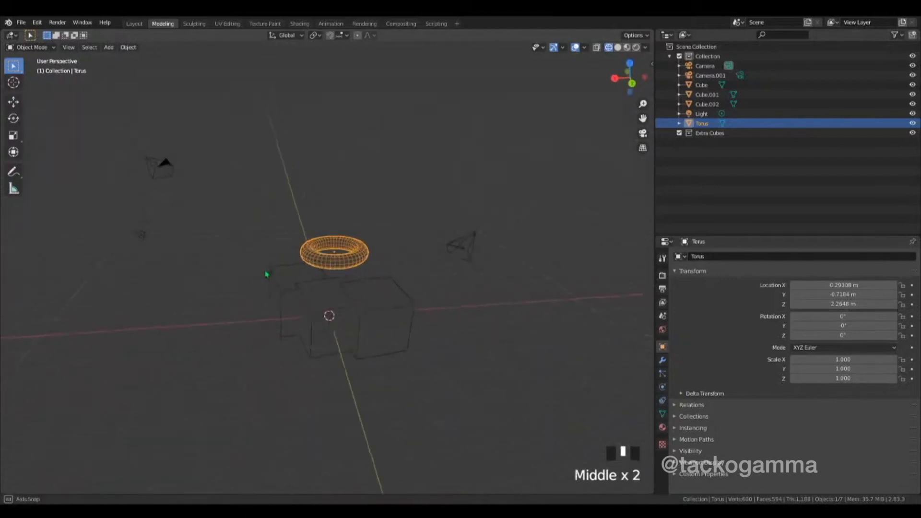
{"action": "scroll", "coordinate": [401, 310], "scroll_direction": "up", "scroll_amount": 2}
{"action": "middle_click_drag", "start_coordinate": [401, 311], "coordinate": [412, 312]}
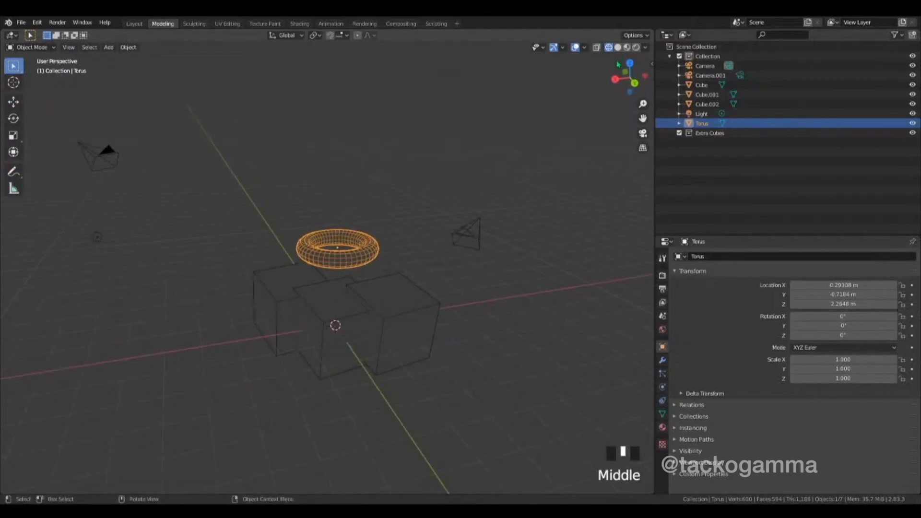
{"action": "left_click", "coordinate": [618, 47]}
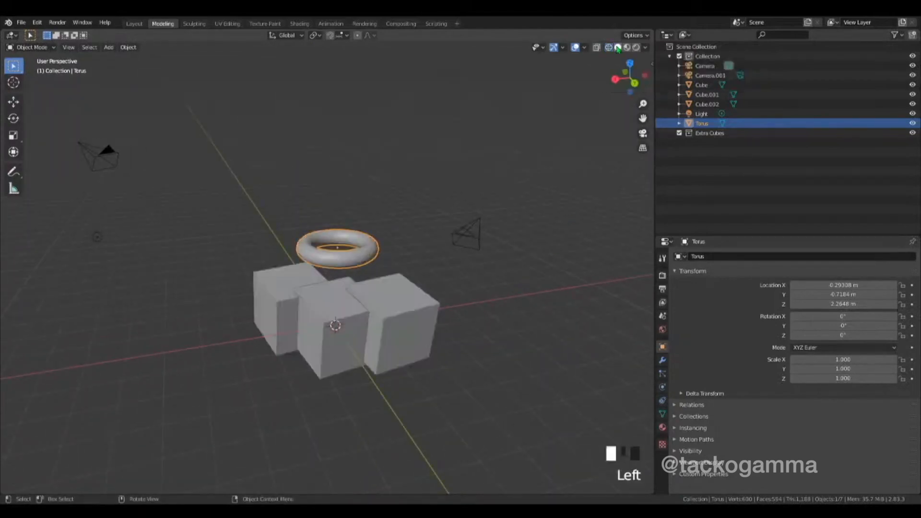
{"action": "scroll", "coordinate": [408, 283], "scroll_direction": "up", "scroll_amount": 1}
{"action": "left_click", "coordinate": [405, 288]}
{"action": "scroll", "coordinate": [398, 269], "scroll_direction": "up", "scroll_amount": 3}
{"action": "middle_click_drag", "start_coordinate": [384, 220], "coordinate": [374, 254]}
{"action": "scroll", "coordinate": [397, 238], "scroll_direction": "down", "scroll_amount": 3}
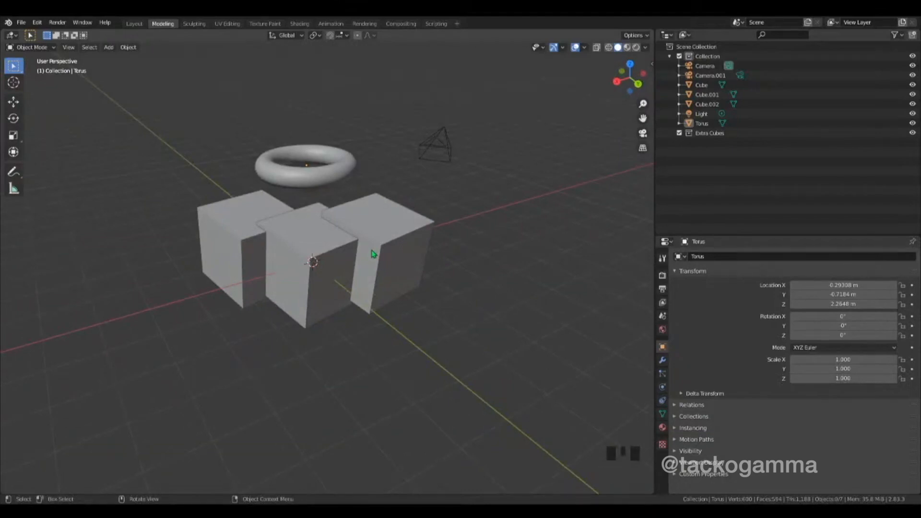
Compare MatCap and Flat lighting in the viewport shading settings, and keep MatCap.
{"action": "left_click", "coordinate": [645, 47]}
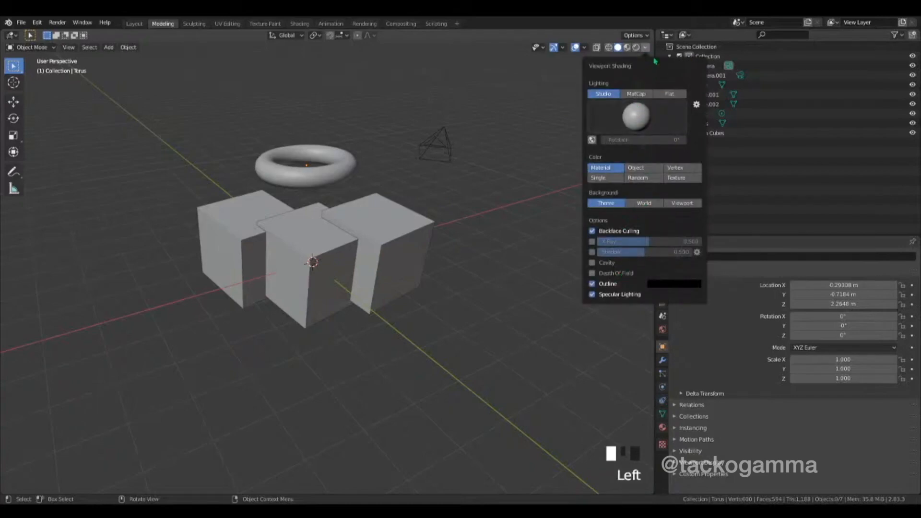
{"action": "left_click", "coordinate": [636, 93]}
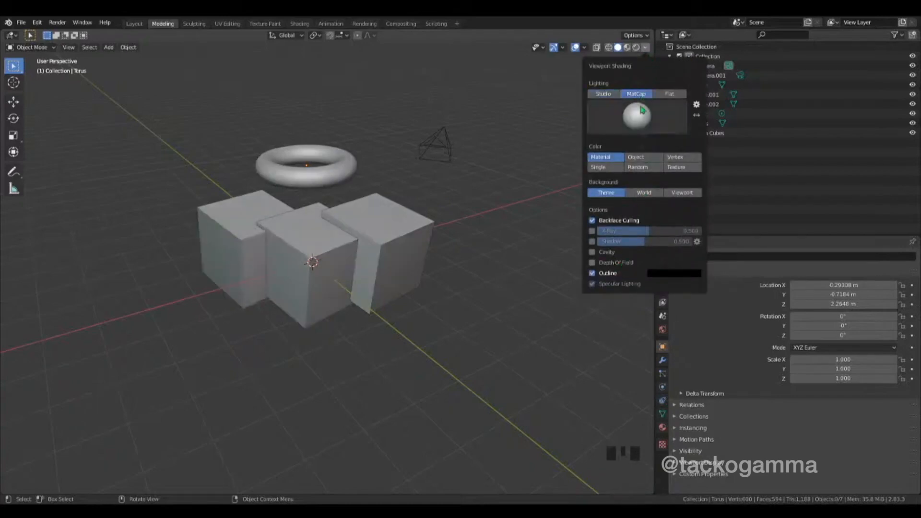
{"action": "left_click", "coordinate": [667, 94]}
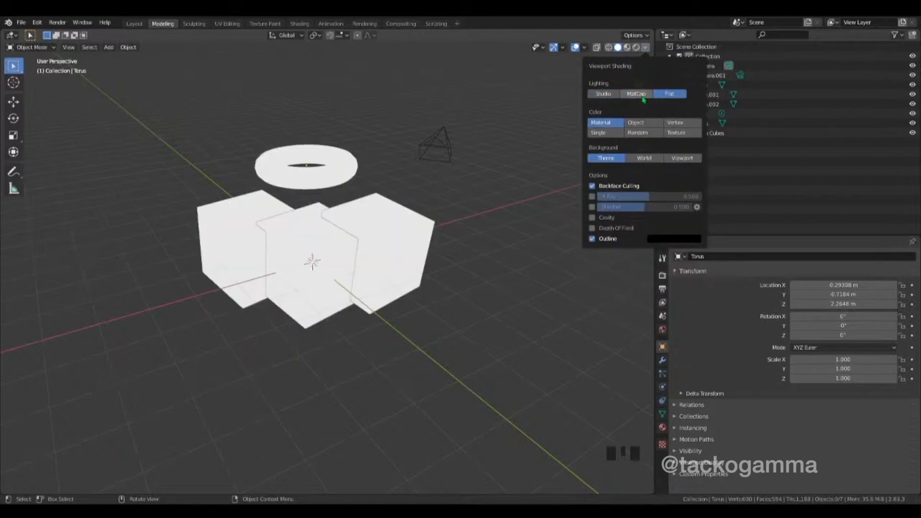
{"action": "left_click", "coordinate": [647, 96]}
Try the red clay, glossy grey, bright white and rainbow normal-colour matcaps in turn.
{"action": "left_click", "coordinate": [638, 115]}
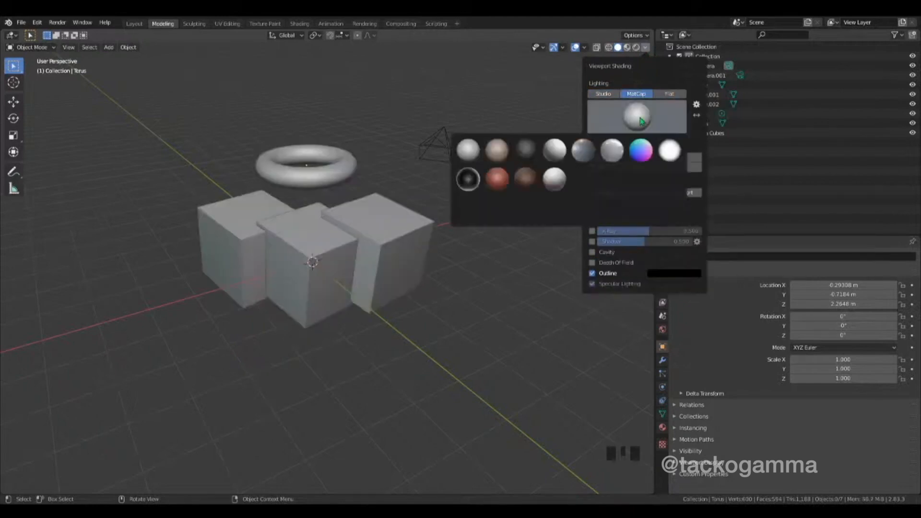
{"action": "left_click", "coordinate": [499, 180]}
{"action": "left_click", "coordinate": [638, 117]}
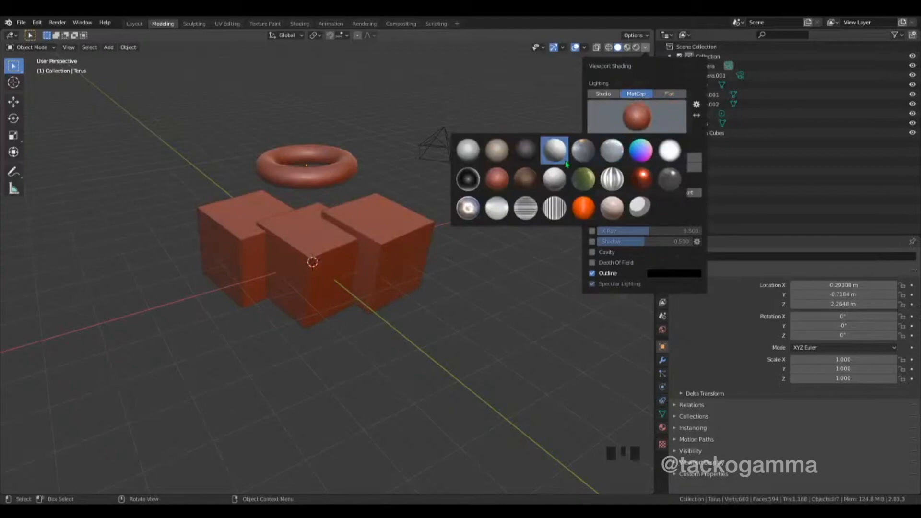
{"action": "left_click", "coordinate": [554, 150]}
{"action": "left_click", "coordinate": [648, 119]}
{"action": "left_click", "coordinate": [667, 153]}
{"action": "left_click", "coordinate": [642, 119]}
{"action": "left_click", "coordinate": [648, 158]}
Try the glossy red matcap, settle on the two-tone white-and-grey one, and view the objects with it.
{"action": "left_click", "coordinate": [638, 118]}
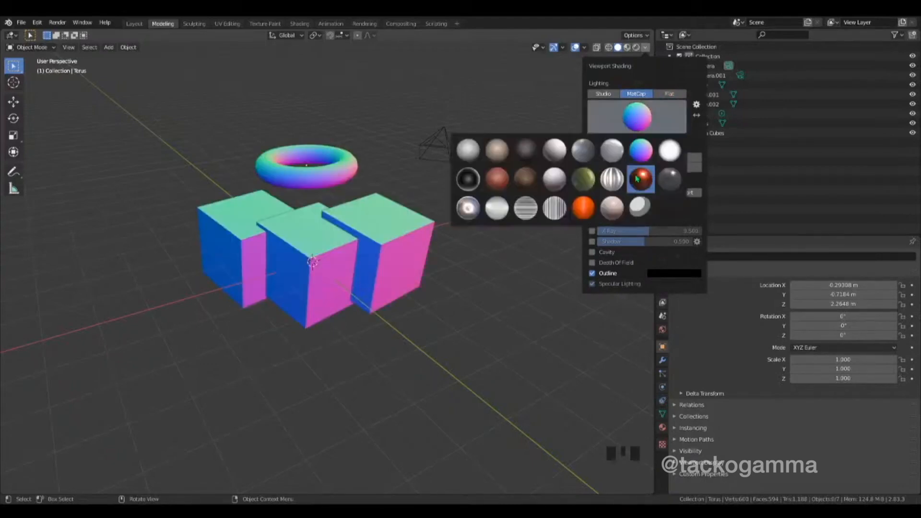
{"action": "left_click", "coordinate": [642, 178]}
{"action": "left_click", "coordinate": [639, 129]}
{"action": "left_click", "coordinate": [641, 207]}
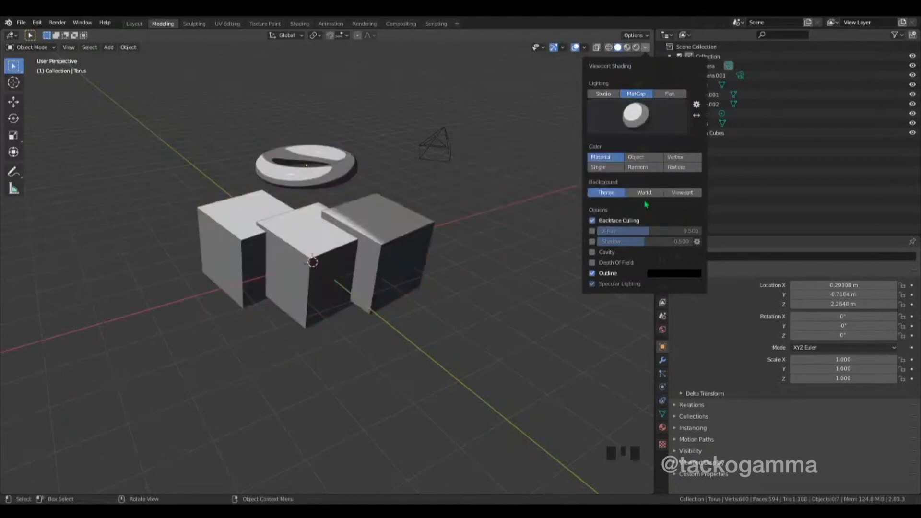
{"action": "mouse_move", "coordinate": [552, 183]}
{"action": "middle_mouse_down"}
{"action": "mouse_move", "coordinate": [495, 163]}
{"action": "mouse_move", "coordinate": [523, 222]}
{"action": "mouse_move", "coordinate": [403, 222]}
{"action": "mouse_move", "coordinate": [309, 165]}
{"action": "mouse_move", "coordinate": [225, 164]}
{"action": "mouse_move", "coordinate": [366, 171]}
{"action": "mouse_move", "coordinate": [354, 180]}
{"action": "mouse_move", "coordinate": [384, 219]}
{"action": "middle_mouse_up"}
{"action": "middle_click_drag", "start_coordinate": [354, 257], "coordinate": [595, 101]}
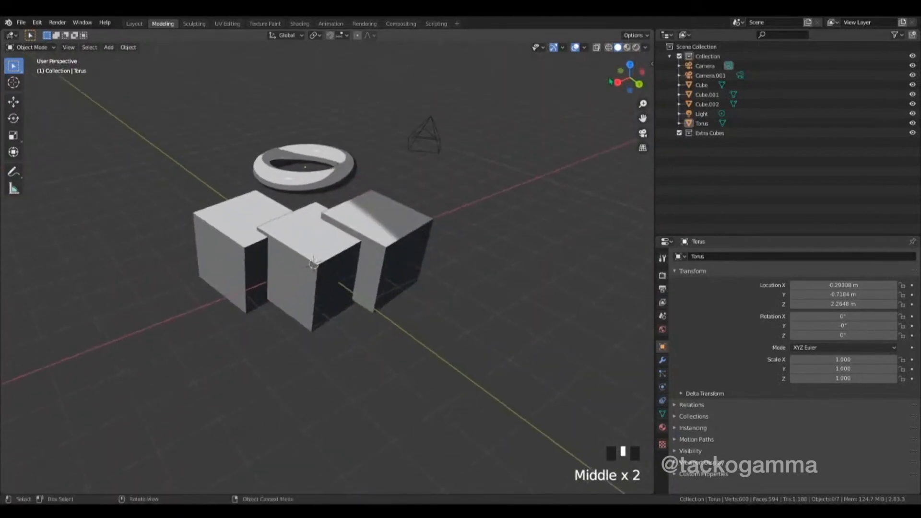
Turn on the Cavity shading option and inspect the cubes' edges up close.
{"action": "left_click", "coordinate": [646, 47]}
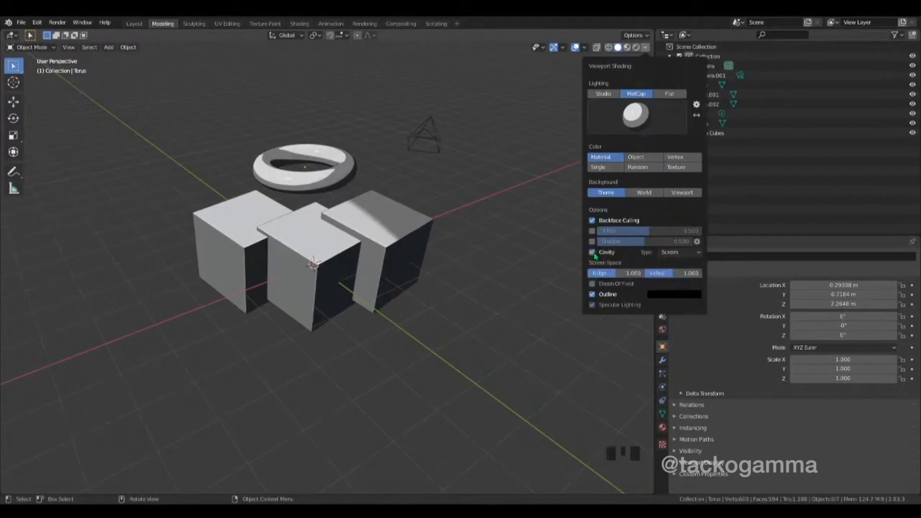
{"action": "scroll", "coordinate": [309, 233], "scroll_direction": "up", "scroll_amount": 6}
{"action": "middle_click_drag", "start_coordinate": [312, 253], "coordinate": [353, 225]}
{"action": "scroll", "coordinate": [351, 225], "scroll_direction": "down", "scroll_amount": 3}
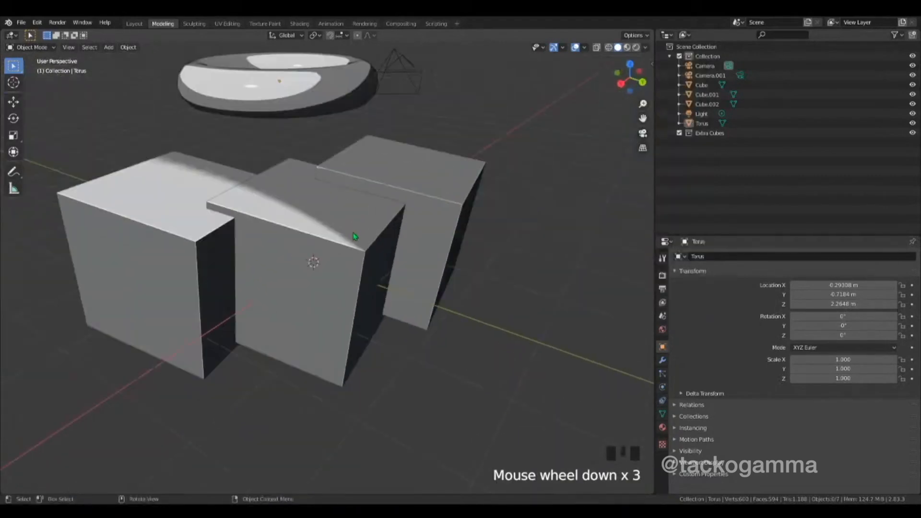
{"action": "scroll", "coordinate": [385, 240], "scroll_direction": "up", "scroll_amount": 2}
{"action": "left_click", "coordinate": [392, 241]}
{"action": "left_click", "coordinate": [591, 212]}
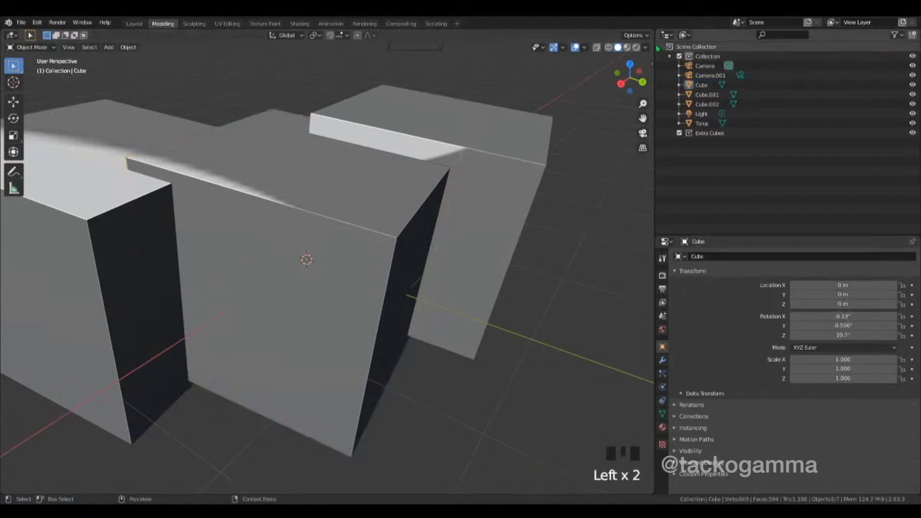
Try the Shadow, X-Ray and Depth Of Field shading options, switching each on and off again.
{"action": "left_click", "coordinate": [646, 48]}
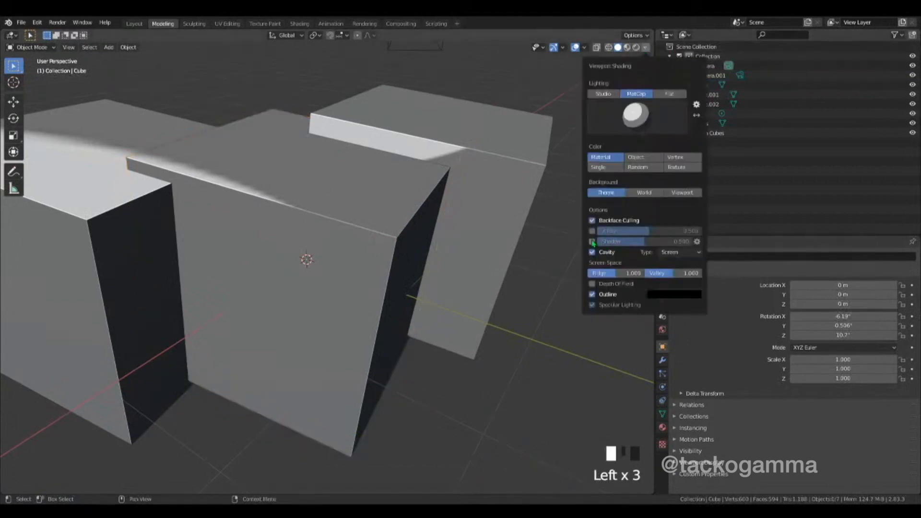
{"action": "left_click", "coordinate": [593, 242]}
{"action": "left_click", "coordinate": [592, 242]}
{"action": "left_click", "coordinate": [593, 231]}
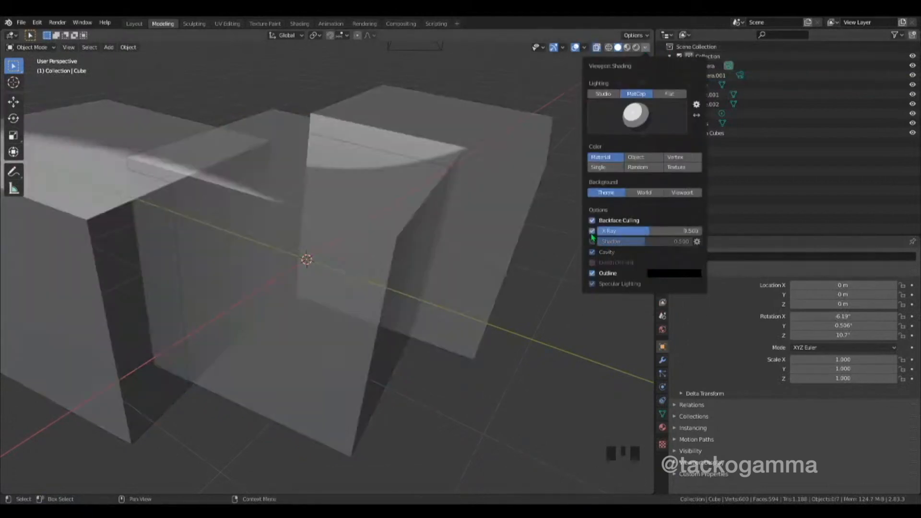
{"action": "left_click", "coordinate": [592, 232]}
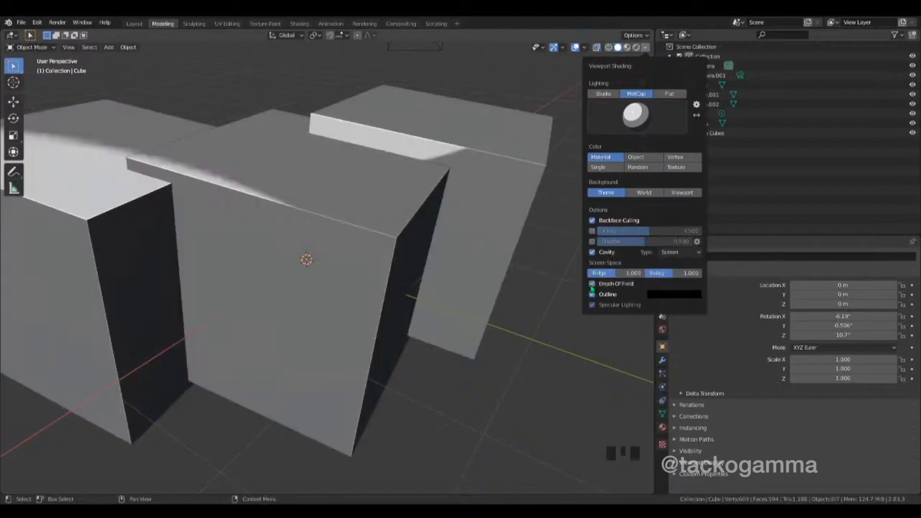
Try Flat lighting, change the viewport lighting to Studio, and view the whole group.
{"action": "left_click", "coordinate": [664, 96]}
{"action": "left_click", "coordinate": [646, 47]}
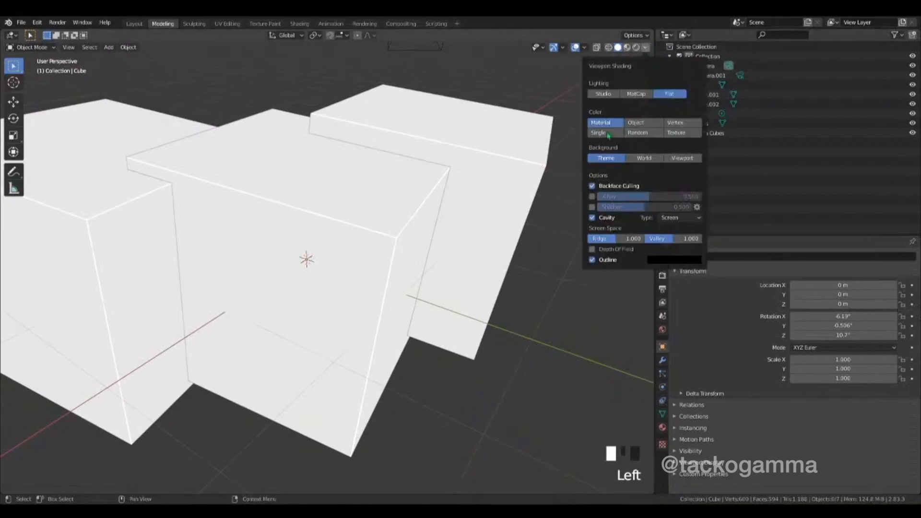
{"action": "left_click", "coordinate": [608, 96]}
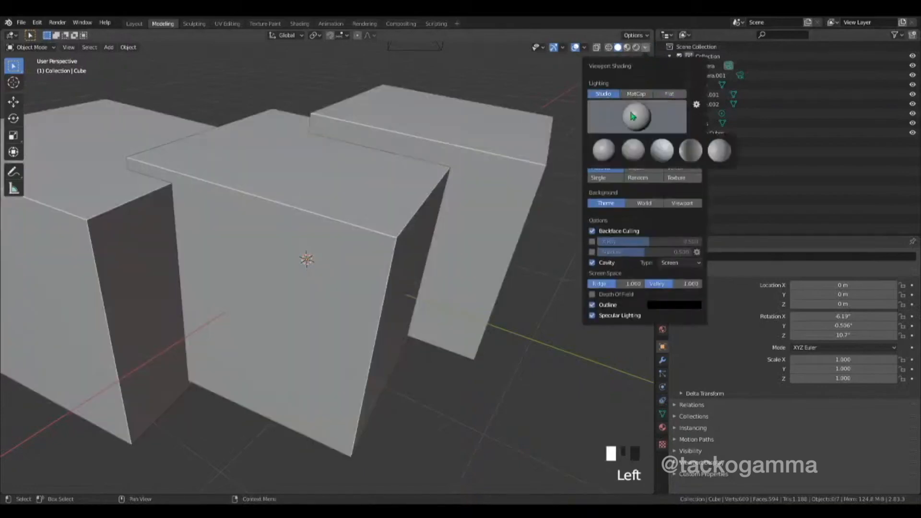
{"action": "mouse_move", "coordinate": [525, 176]}
{"action": "middle_mouse_down"}
{"action": "mouse_move", "coordinate": [456, 168]}
{"action": "mouse_move", "coordinate": [428, 193]}
{"action": "mouse_move", "coordinate": [473, 192]}
{"action": "middle_mouse_up"}
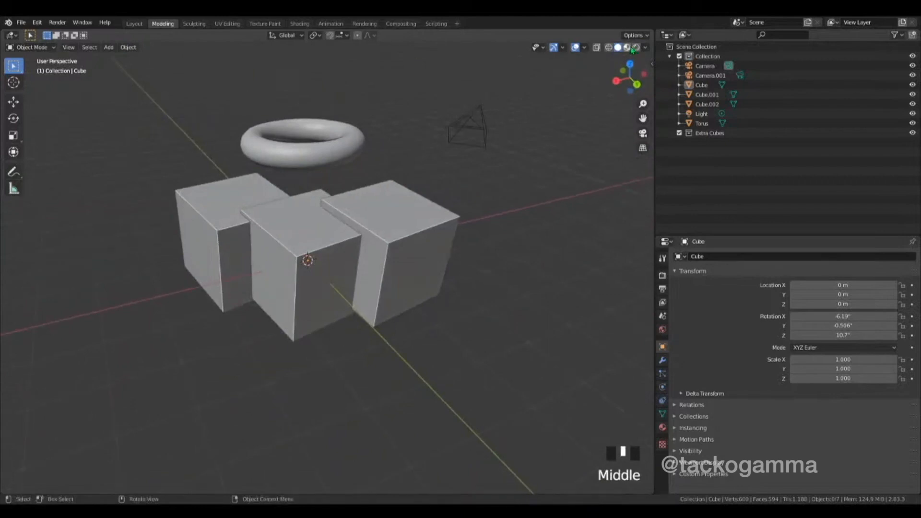
Switch the viewport to Material Preview, and open the Shading workspace with one of the cube copies selected.
{"action": "left_click", "coordinate": [632, 49]}
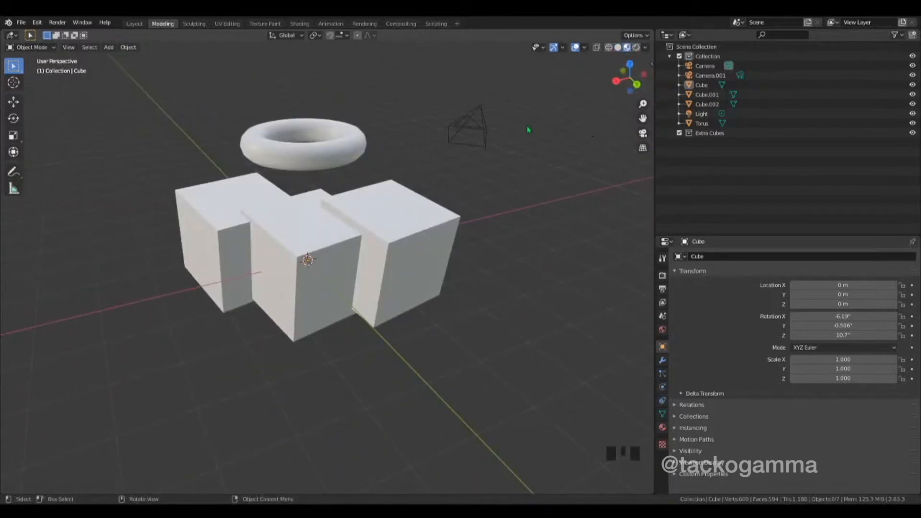
{"action": "left_click", "coordinate": [364, 230]}
{"action": "middle_click_drag", "start_coordinate": [379, 232], "coordinate": [261, 26]}
{"action": "left_click", "coordinate": [298, 25]}
{"action": "scroll", "coordinate": [451, 209], "scroll_direction": "up", "scroll_amount": 3}
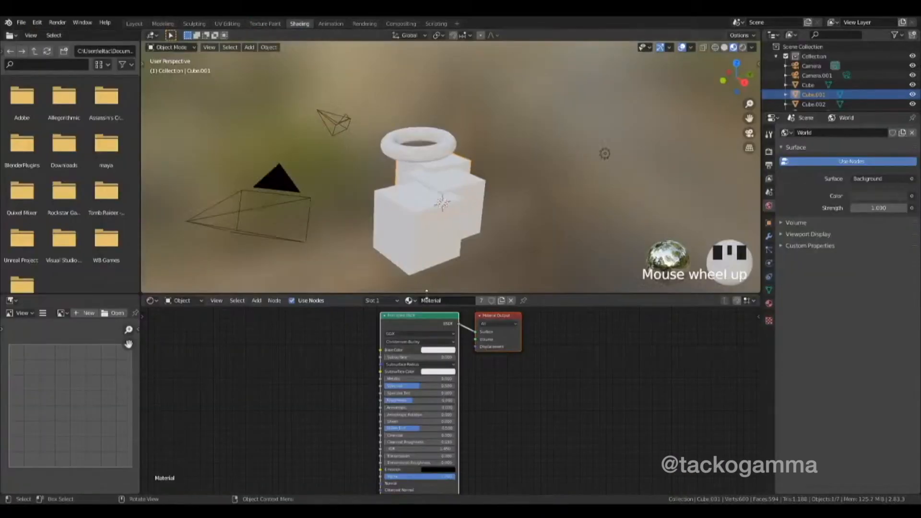
Widen the viewport and node editor, and add a Noise Texture node in front of the Principled BSDF.
{"action": "middle_click_drag", "start_coordinate": [451, 208], "coordinate": [402, 202]}
{"action": "scroll", "coordinate": [402, 202], "scroll_direction": "up", "scroll_amount": 2}
{"action": "middle_click_drag", "start_coordinate": [462, 199], "coordinate": [288, 187]}
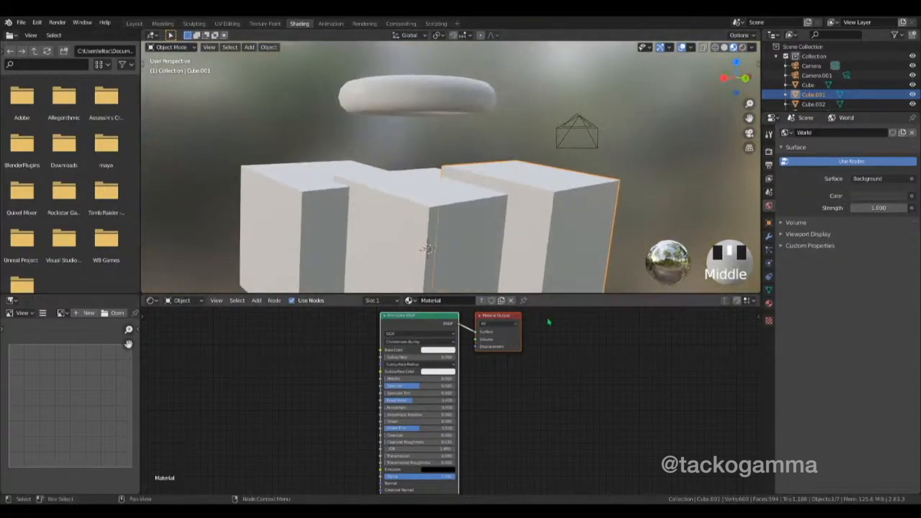
{"action": "left_click_drag", "start_coordinate": [143, 165], "coordinate": [57, 164]}
{"action": "key", "text": "shift+a"}
{"action": "left_click", "coordinate": [282, 367]}
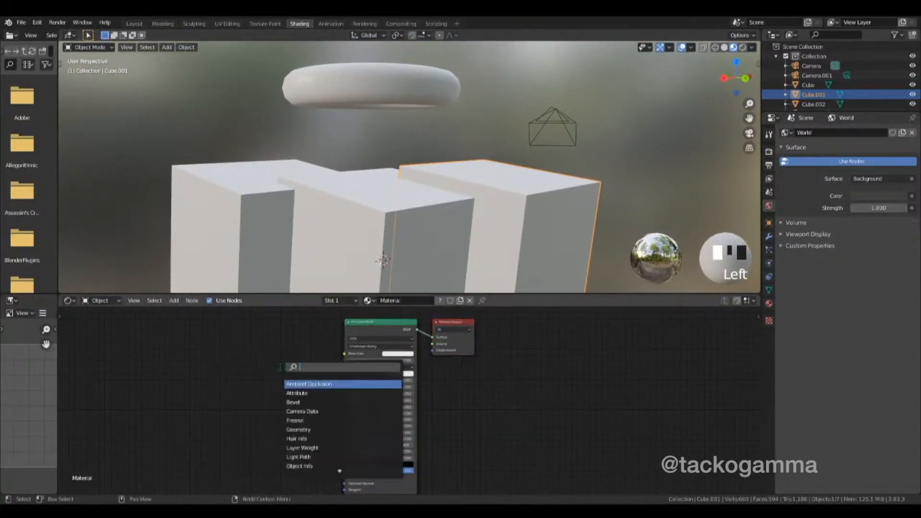
{"action": "type", "text": "r"}
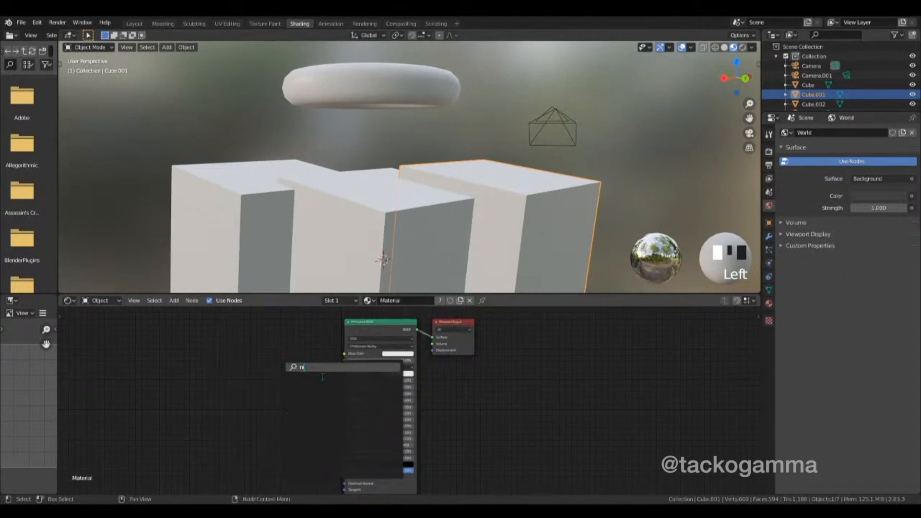
{"action": "type", "text": "oise"}
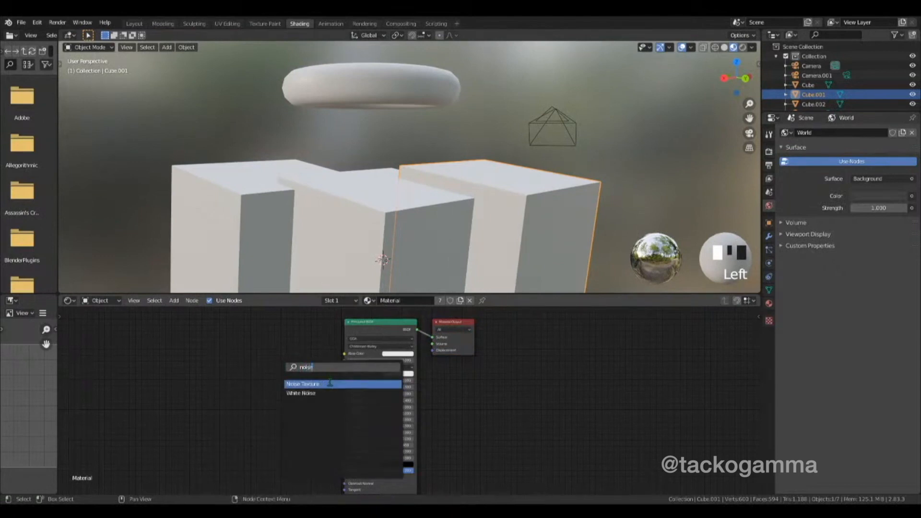
{"action": "left_click", "coordinate": [329, 384]}
{"action": "left_click", "coordinate": [191, 341]}
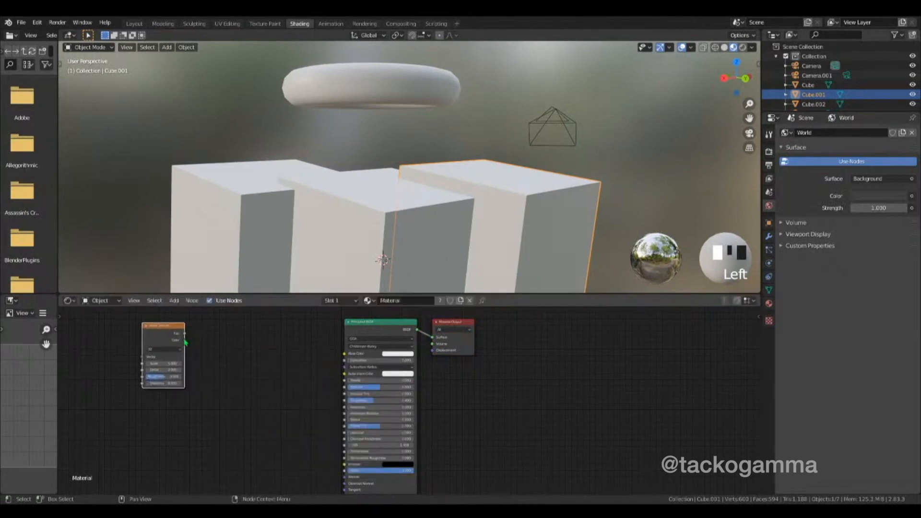
Connect the Noise Texture's Color output to the Principled BSDF's Base Color, and adjust the noise Scale while checking the pattern on the cubes.
{"action": "left_click_drag", "start_coordinate": [345, 357], "coordinate": [345, 354]}
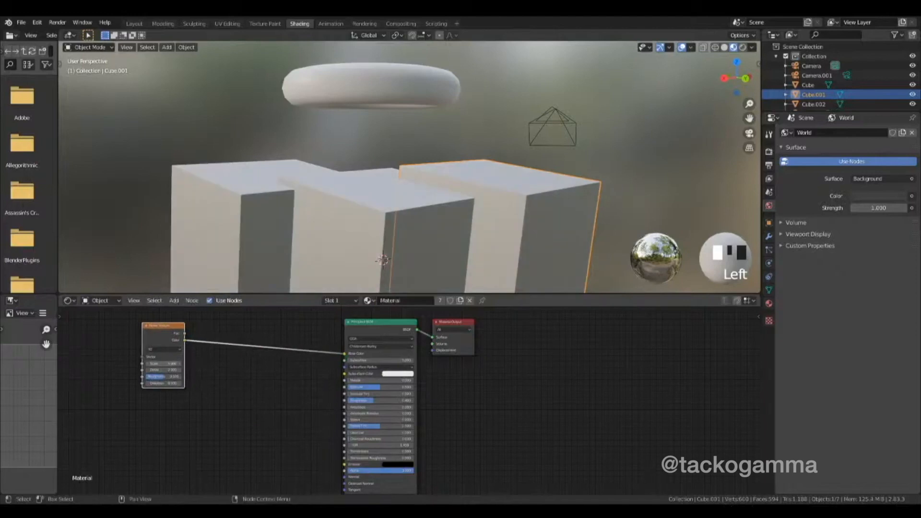
{"action": "left_click", "coordinate": [172, 364]}
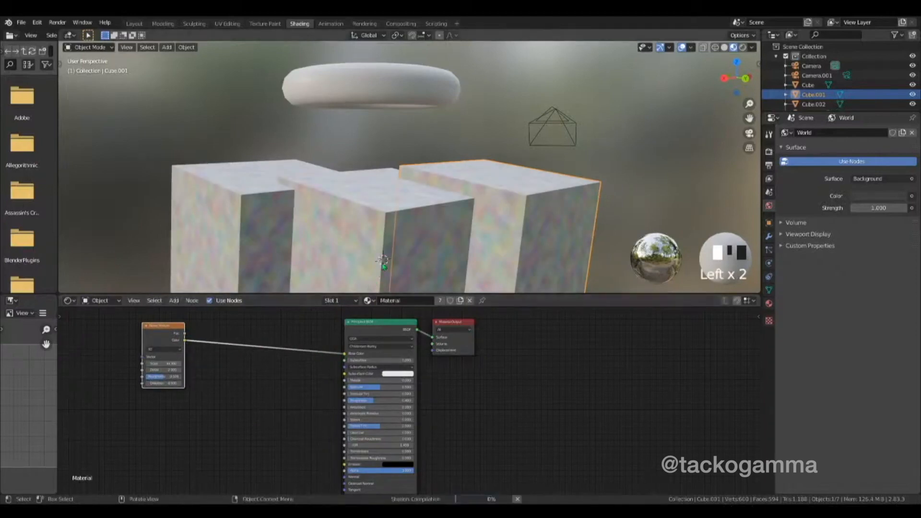
{"action": "scroll", "coordinate": [381, 233], "scroll_direction": "up", "scroll_amount": 5}
{"action": "scroll", "coordinate": [422, 222], "scroll_direction": "down", "scroll_amount": 1}
{"action": "middle_click_drag", "start_coordinate": [421, 223], "coordinate": [405, 168]}
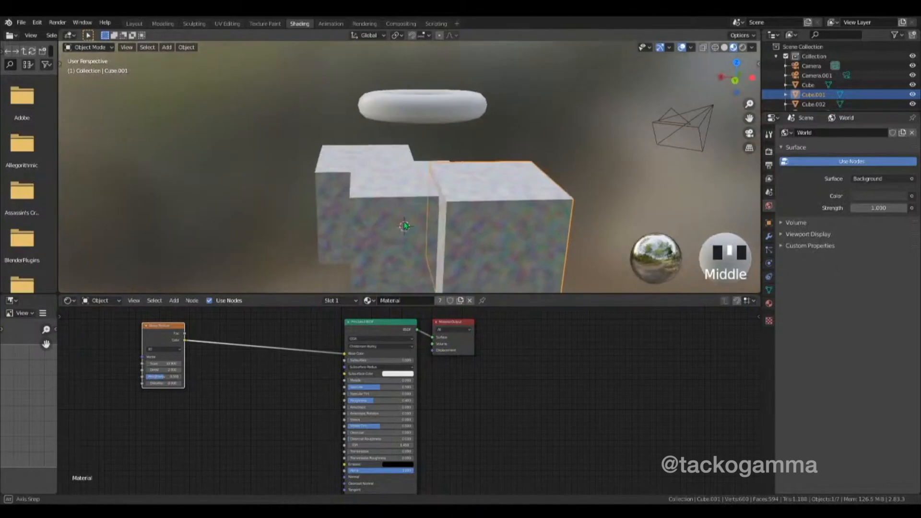
{"action": "left_click_drag", "start_coordinate": [164, 363], "coordinate": [188, 364]}
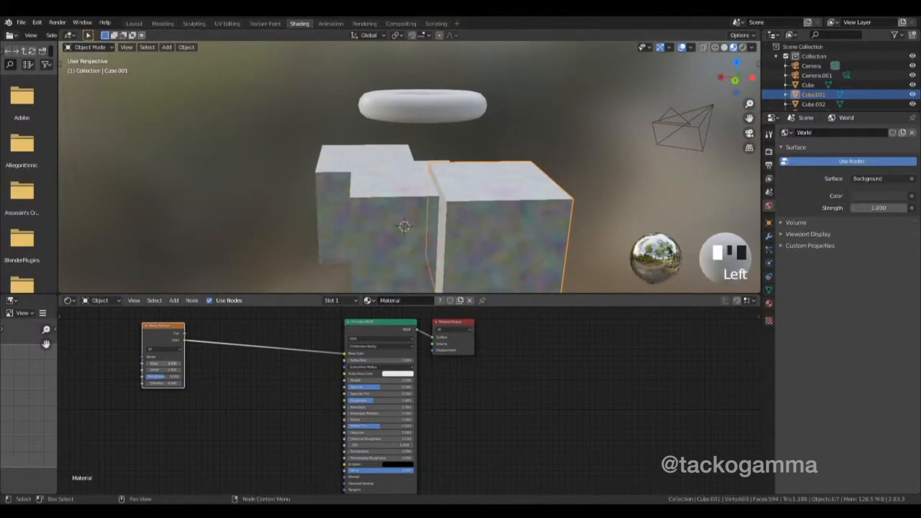
Compare the textured cubes in Solid shading from several angles, and return to Material Preview.
{"action": "left_click", "coordinate": [724, 48]}
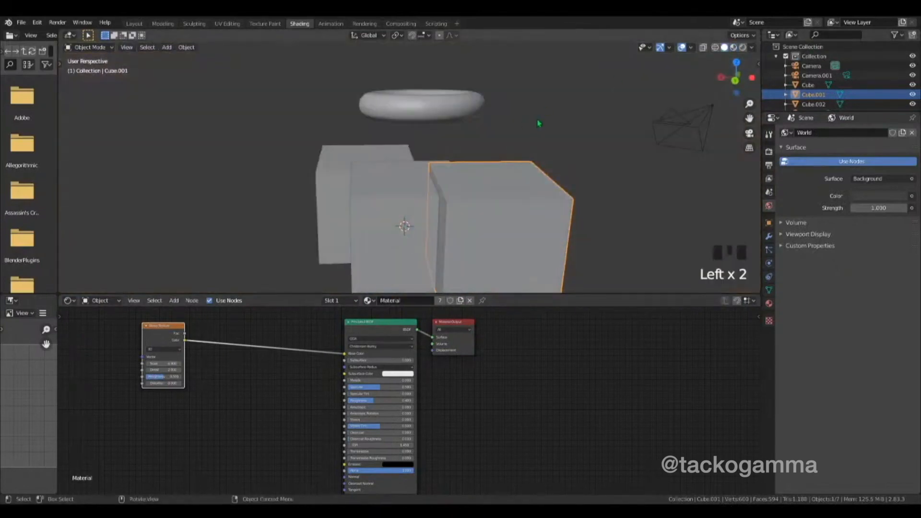
{"action": "middle_click_drag", "start_coordinate": [539, 124], "coordinate": [561, 191]}
{"action": "scroll", "coordinate": [560, 197], "scroll_direction": "up", "scroll_amount": 2}
{"action": "scroll", "coordinate": [563, 168], "scroll_direction": "down", "scroll_amount": 3}
{"action": "middle_click_drag", "start_coordinate": [566, 135], "coordinate": [697, 77]}
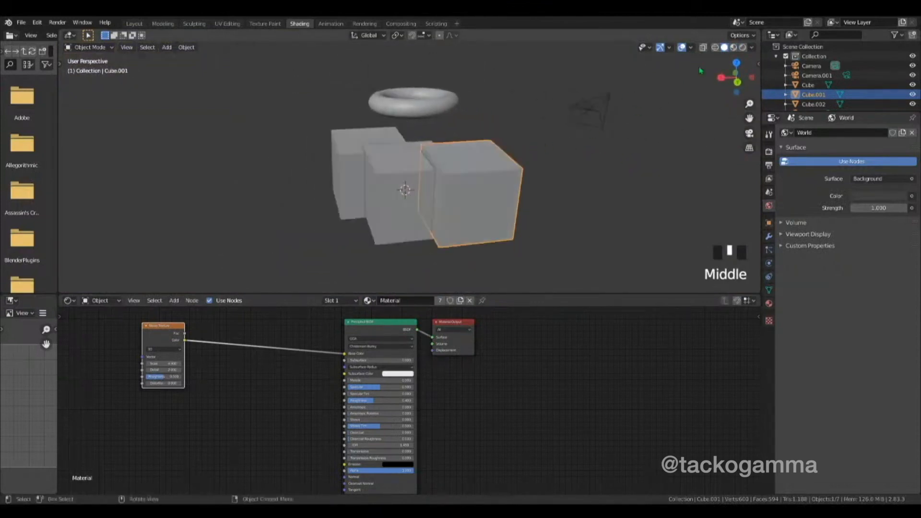
{"action": "mouse_move", "coordinate": [507, 186]}
{"action": "middle_mouse_down"}
{"action": "mouse_move", "coordinate": [545, 177]}
{"action": "mouse_move", "coordinate": [463, 179]}
{"action": "mouse_move", "coordinate": [709, 56]}
{"action": "mouse_move", "coordinate": [652, 91]}
{"action": "middle_mouse_up"}
{"action": "left_click", "coordinate": [733, 47]}
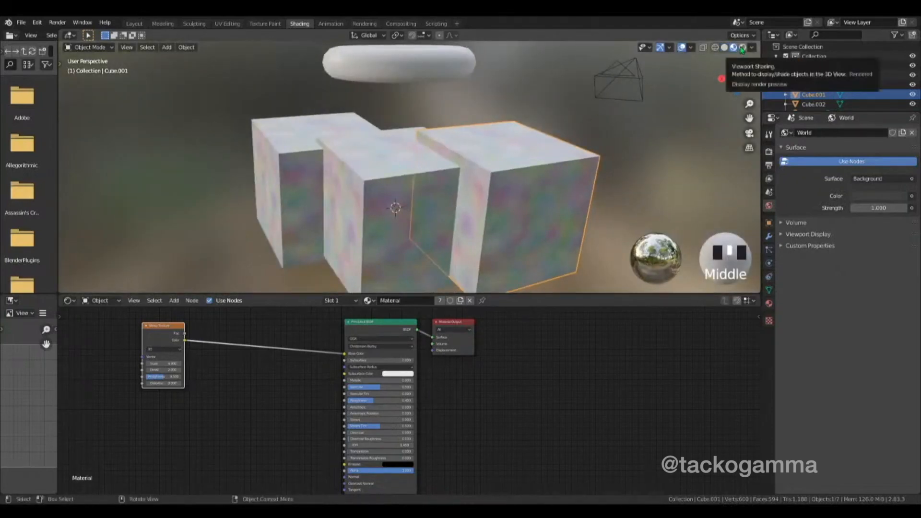
Switch the viewport to Rendered shading, view the group from another angle, and clear the selection.
{"action": "left_click", "coordinate": [742, 48]}
{"action": "scroll", "coordinate": [520, 206], "scroll_direction": "down", "scroll_amount": 2}
{"action": "mouse_move", "coordinate": [520, 206]}
{"action": "middle_mouse_down"}
{"action": "mouse_move", "coordinate": [569, 204]}
{"action": "mouse_move", "coordinate": [530, 214]}
{"action": "middle_mouse_up"}
{"action": "scroll", "coordinate": [526, 201], "scroll_direction": "up", "scroll_amount": 2}
{"action": "left_click", "coordinate": [531, 214]}
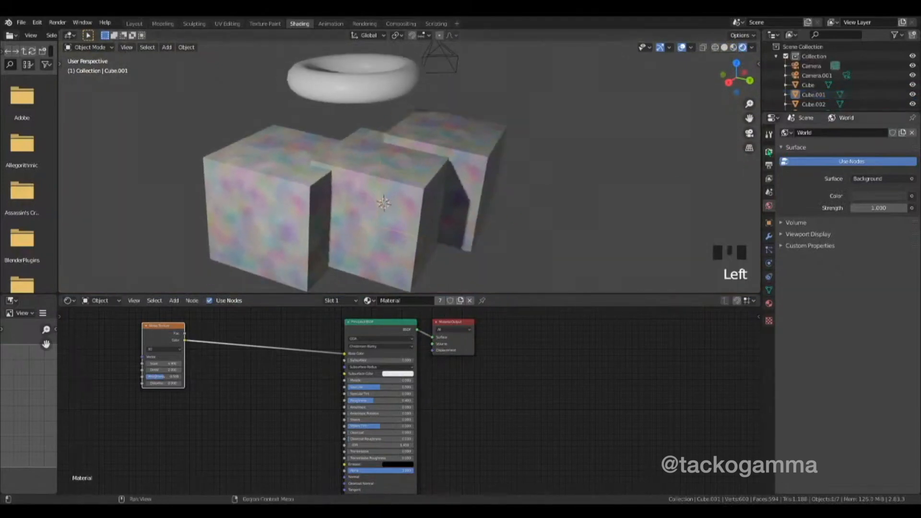
Open the render properties and set the render engine to Workbench.
{"action": "left_click", "coordinate": [772, 137]}
{"action": "left_click", "coordinate": [769, 151]}
{"action": "left_click", "coordinate": [862, 138]}
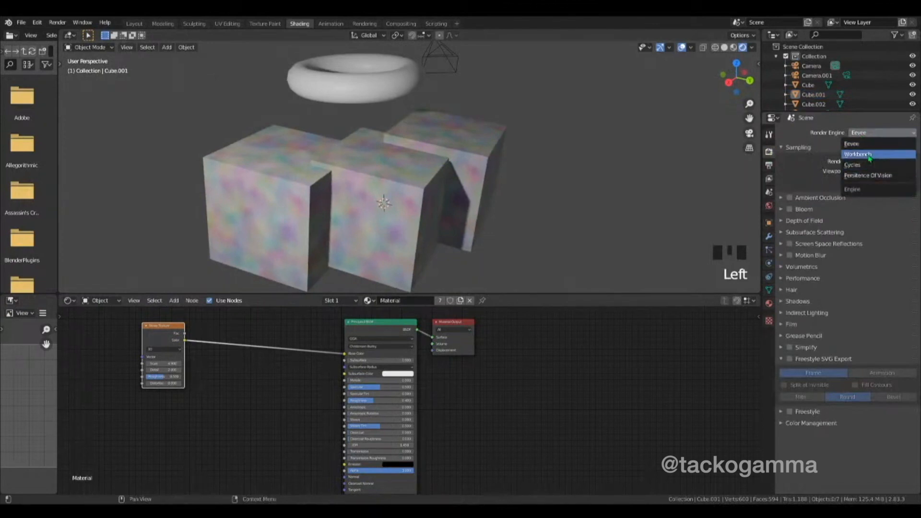
{"action": "left_click", "coordinate": [821, 141]}
{"action": "left_click", "coordinate": [864, 133]}
{"action": "left_click", "coordinate": [859, 154]}
{"action": "left_click", "coordinate": [862, 135]}
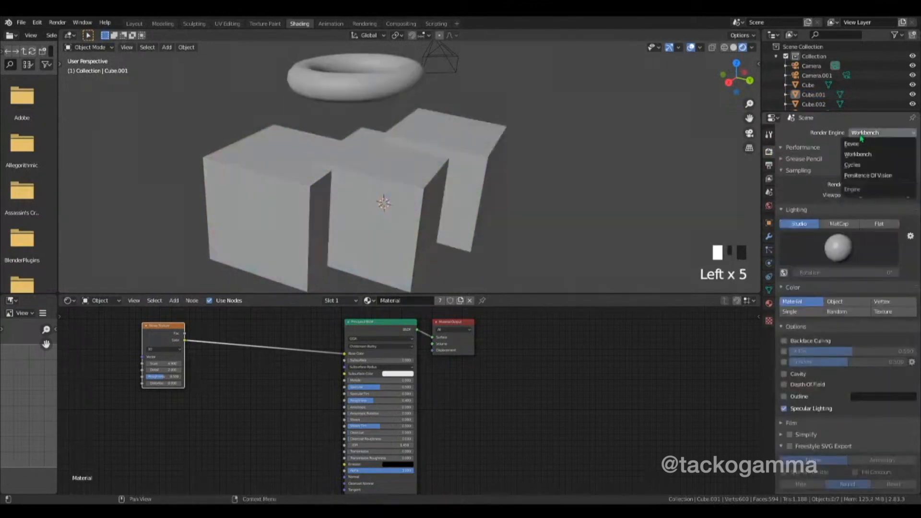
{"action": "left_click", "coordinate": [858, 154]}
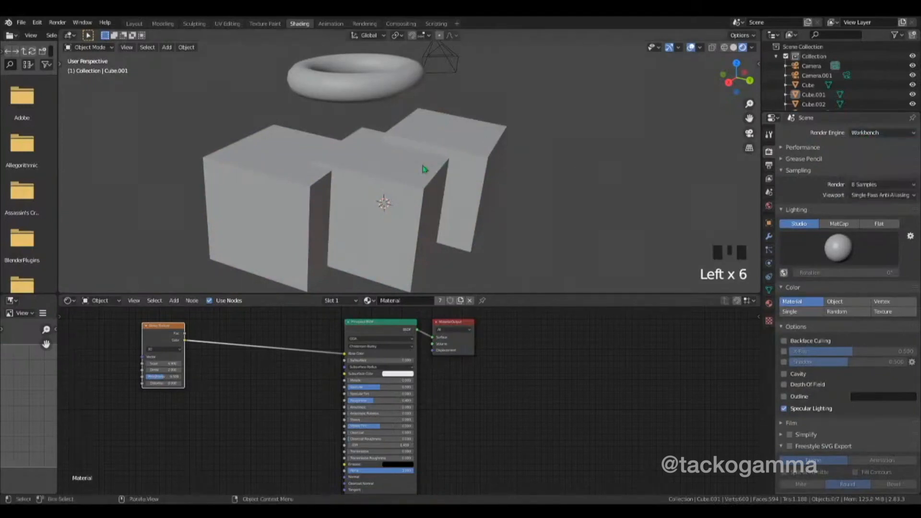
Set the render engine to Cycles and inspect the path-traced cubes from another angle.
{"action": "left_click", "coordinate": [873, 135]}
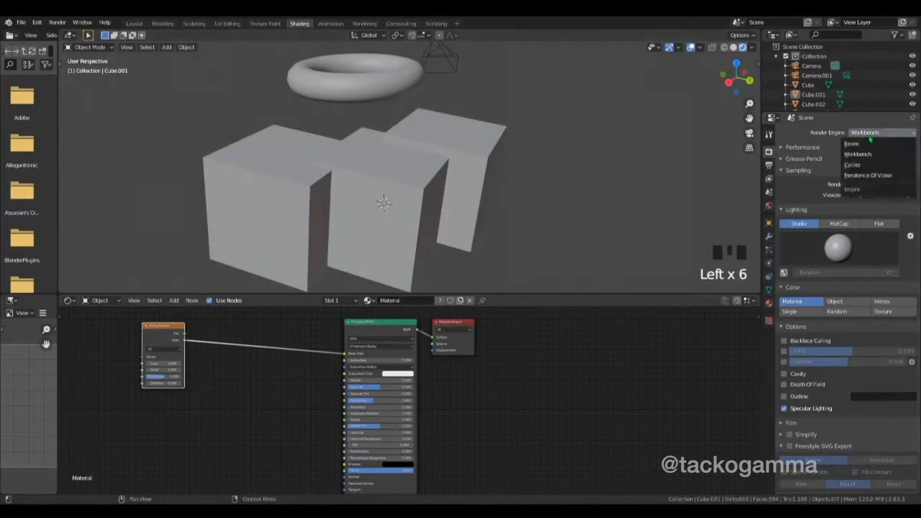
{"action": "left_click", "coordinate": [862, 166]}
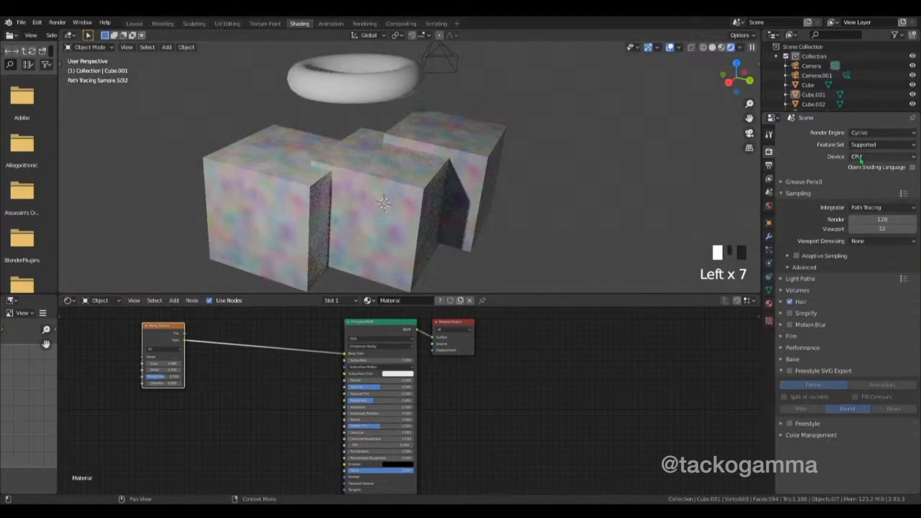
{"action": "left_click", "coordinate": [860, 135]}
{"action": "left_click", "coordinate": [596, 189]}
{"action": "middle_click_drag", "start_coordinate": [597, 189], "coordinate": [449, 215]}
{"action": "scroll", "coordinate": [512, 198], "scroll_direction": "up", "scroll_amount": 3}
{"action": "scroll", "coordinate": [449, 216], "scroll_direction": "down", "scroll_amount": 2}
Set the render engine to Eevee, select the middle cube, and inspect the group from several angles.
{"action": "left_click", "coordinate": [877, 136]}
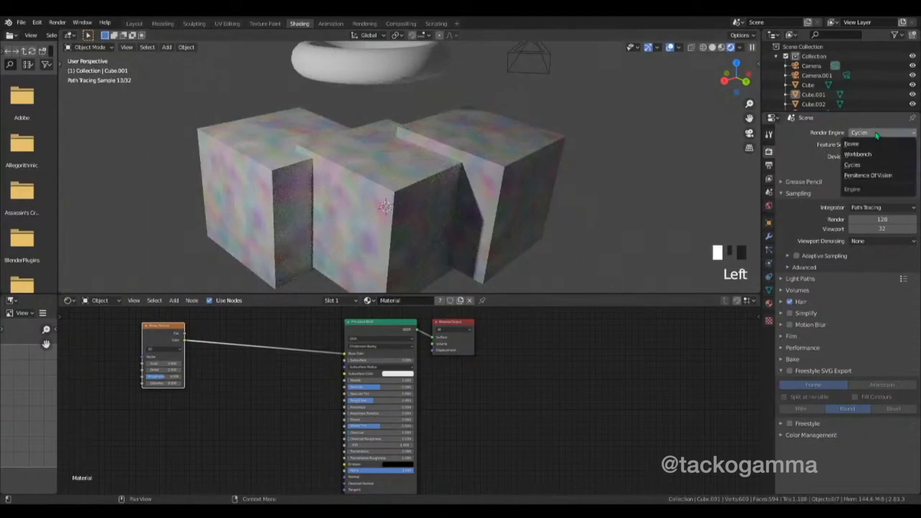
{"action": "left_click", "coordinate": [852, 143]}
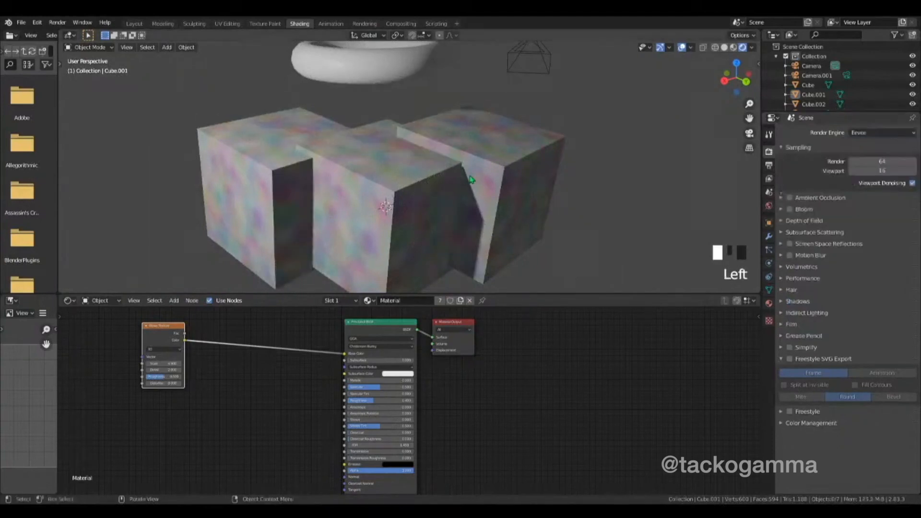
{"action": "scroll", "coordinate": [438, 196], "scroll_direction": "down", "scroll_amount": 3}
{"action": "middle_click_drag", "start_coordinate": [438, 195], "coordinate": [521, 245]}
{"action": "left_click", "coordinate": [404, 198]}
{"action": "scroll", "coordinate": [374, 200], "scroll_direction": "up", "scroll_amount": 3}
{"action": "left_click", "coordinate": [382, 202]}
{"action": "scroll", "coordinate": [487, 223], "scroll_direction": "down", "scroll_amount": 1}
{"action": "scroll", "coordinate": [487, 222], "scroll_direction": "down", "scroll_amount": 1}
{"action": "middle_click_drag", "start_coordinate": [535, 213], "coordinate": [523, 183]}
{"action": "middle_click_drag", "start_coordinate": [540, 171], "coordinate": [554, 198]}
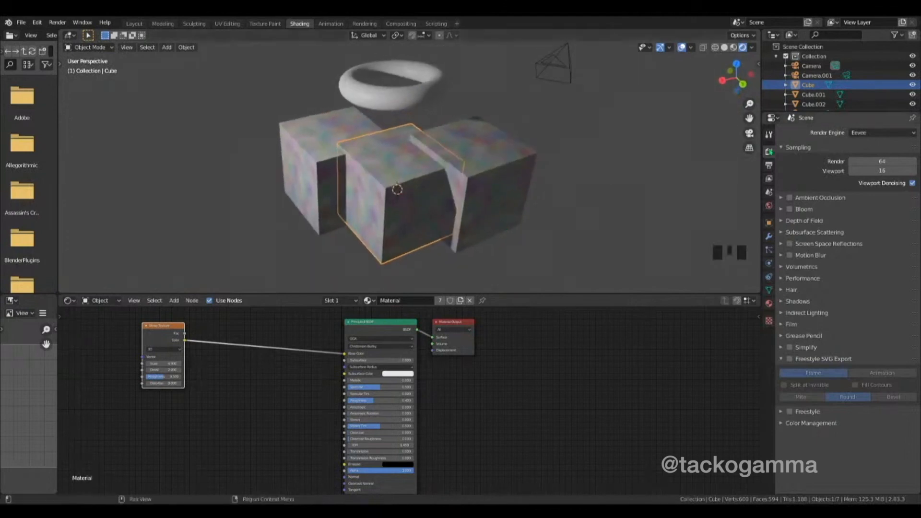
Set the render engine back to Cycles, check the render from several angles, and set the device to GPU Compute.
{"action": "left_click", "coordinate": [867, 136]}
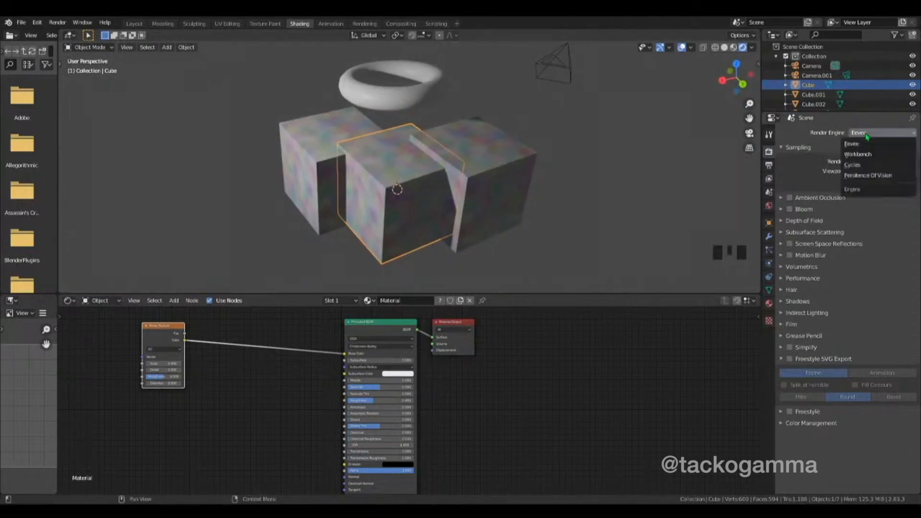
{"action": "left_click", "coordinate": [861, 165]}
{"action": "middle_click_drag", "start_coordinate": [350, 250], "coordinate": [530, 222]}
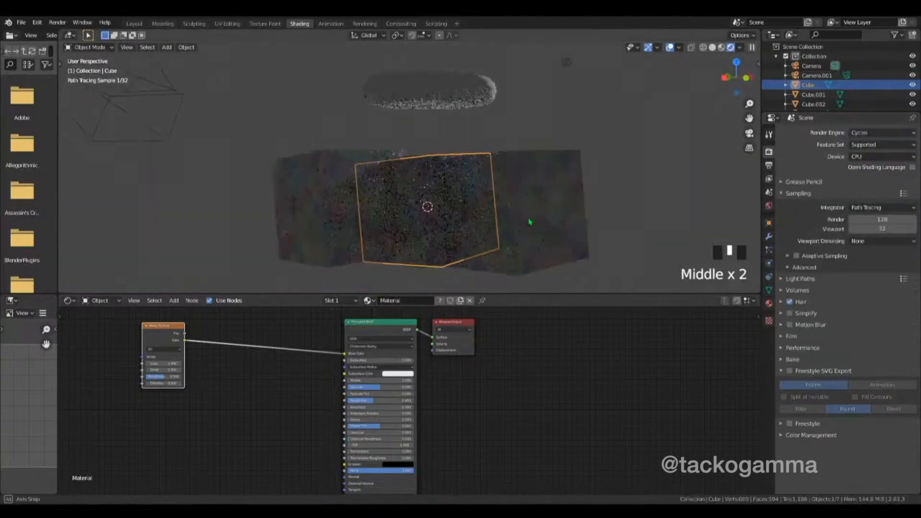
{"action": "middle_click_drag", "start_coordinate": [309, 164], "coordinate": [557, 192]}
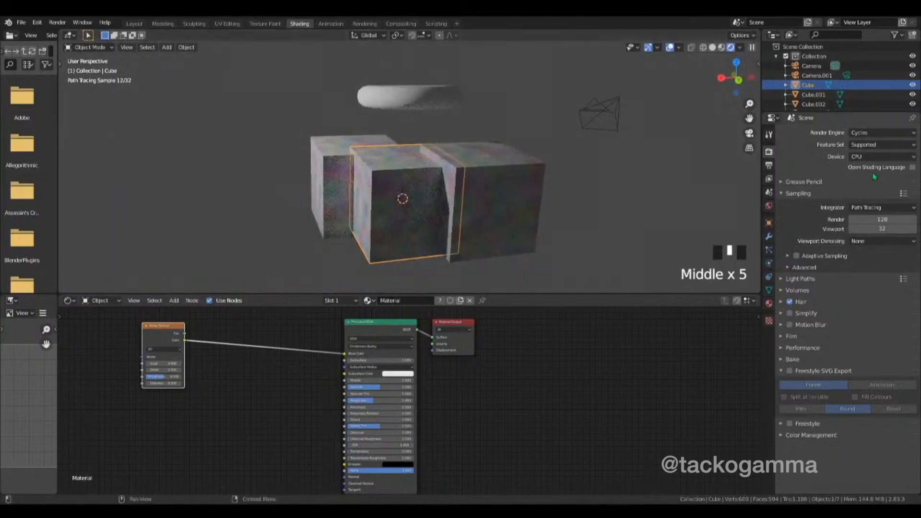
{"action": "left_click", "coordinate": [874, 157]}
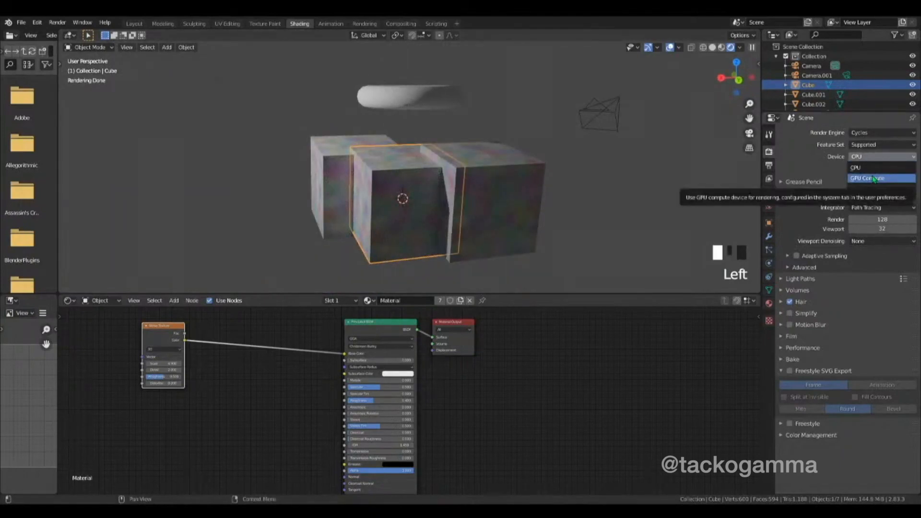
{"action": "left_click", "coordinate": [874, 179]}
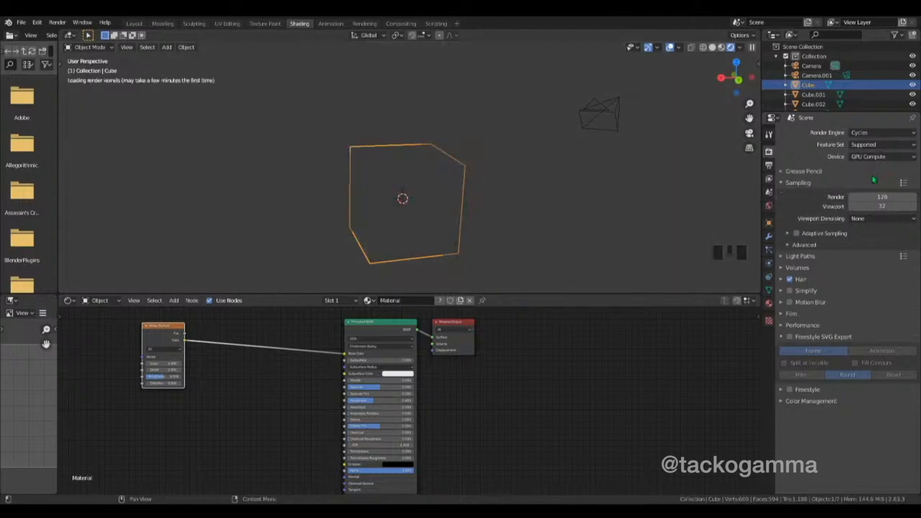
Open the Blender Preferences.
{"action": "left_click", "coordinate": [37, 22]}
{"action": "left_click", "coordinate": [53, 160]}
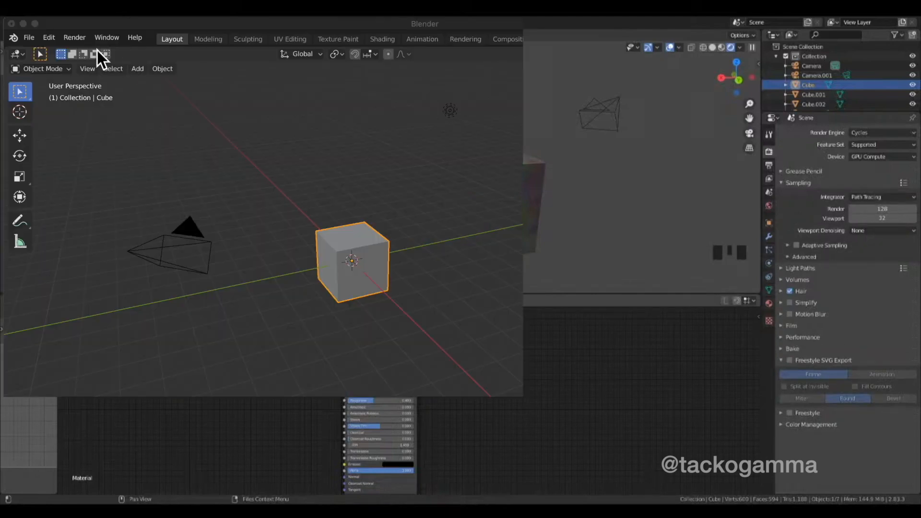
{"action": "left_click", "coordinate": [49, 37]}
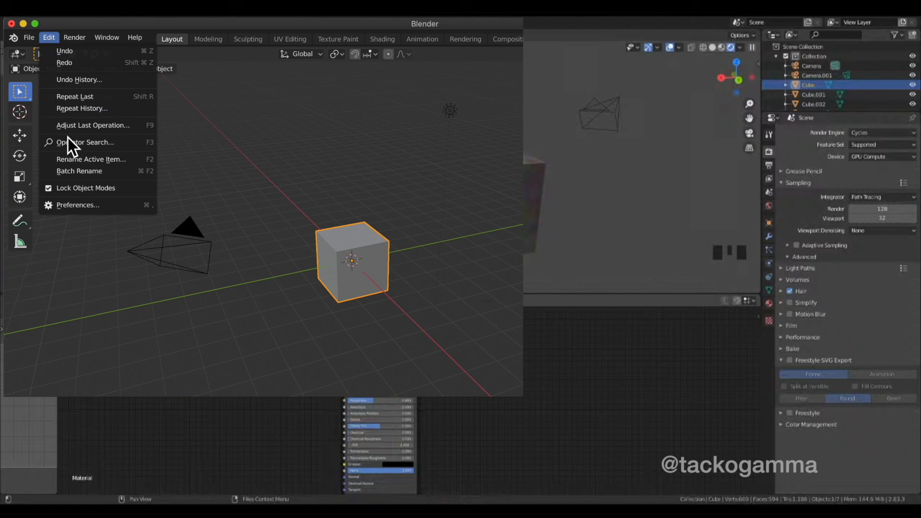
{"action": "left_click", "coordinate": [79, 203]}
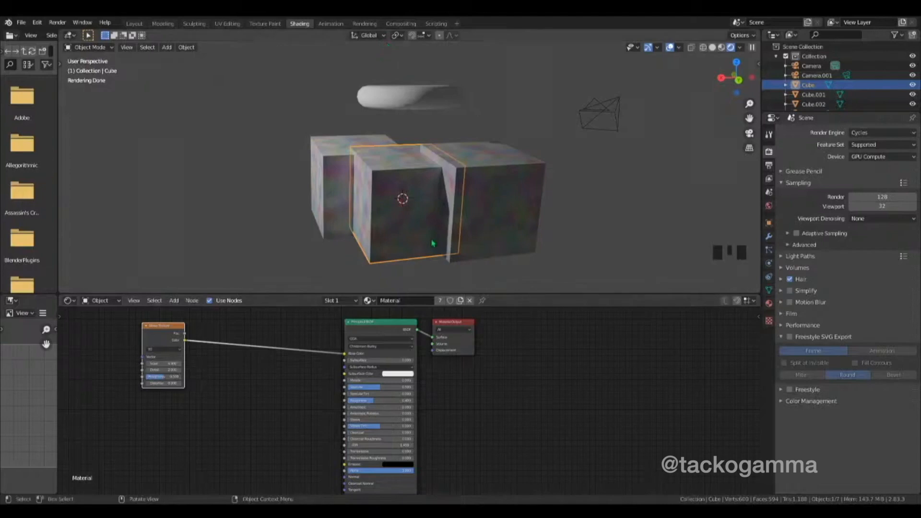
Set the Cycles feature set to Experimental and check the rendered cubes from another angle.
{"action": "left_click", "coordinate": [874, 157]}
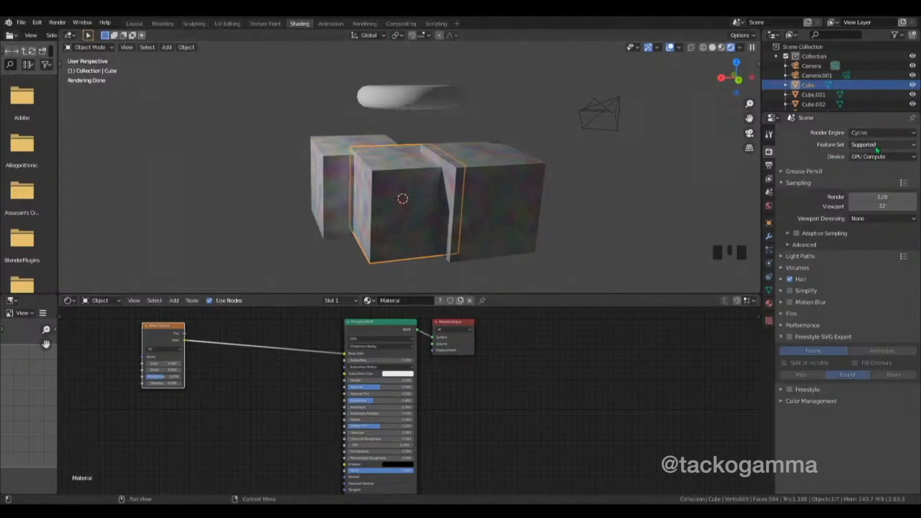
{"action": "left_click", "coordinate": [877, 145]}
{"action": "left_click", "coordinate": [876, 167]}
{"action": "middle_click_drag", "start_coordinate": [500, 222], "coordinate": [503, 230]}
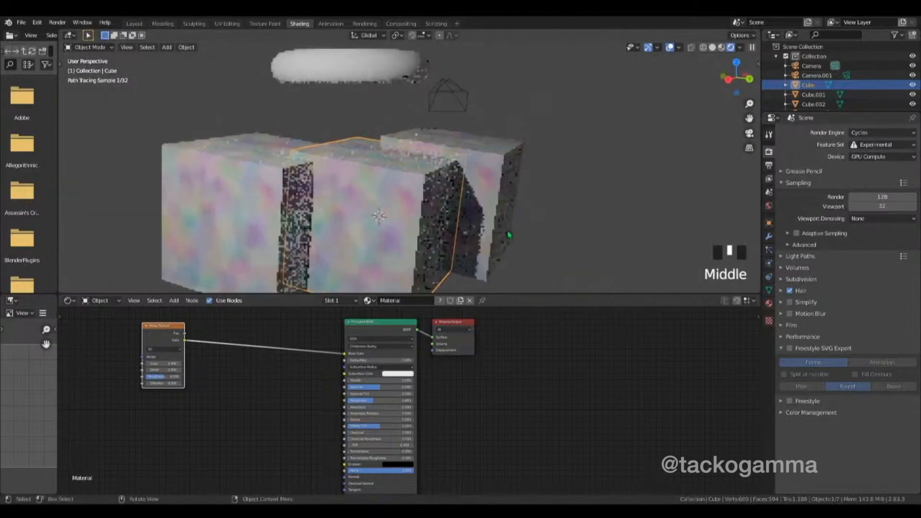
Set Viewport Denoising to OptiX AI-Accelerated, clear the selection, and check the denoised cubes from several angles.
{"action": "left_click", "coordinate": [871, 219]}
{"action": "left_click", "coordinate": [869, 242]}
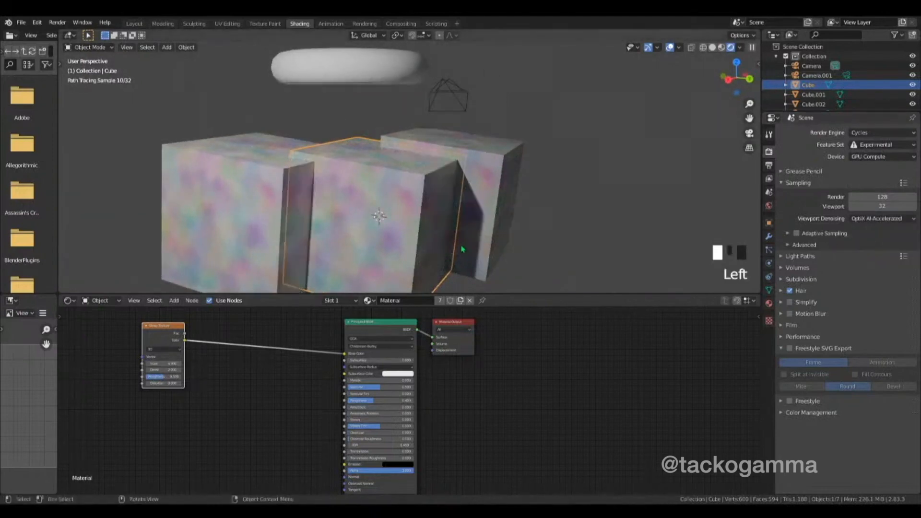
{"action": "middle_click_drag", "start_coordinate": [468, 254], "coordinate": [469, 219], "text": "shift"}
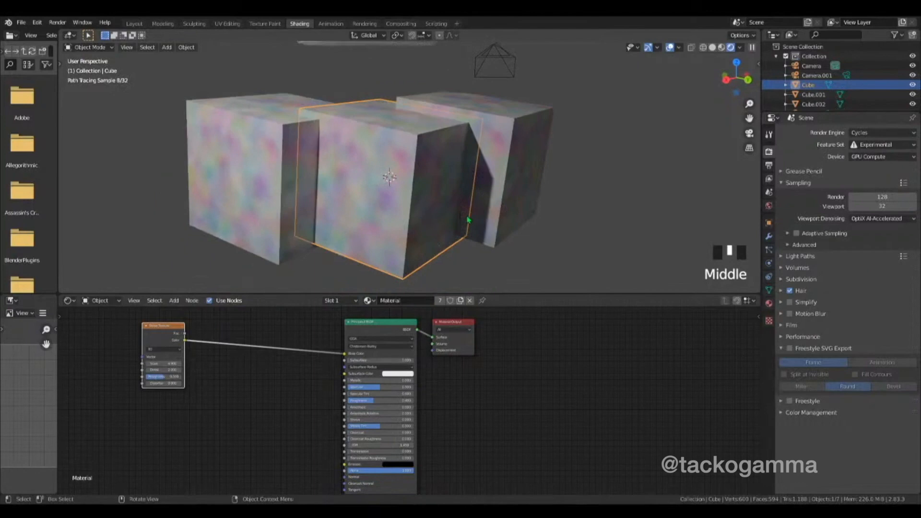
{"action": "left_click", "coordinate": [571, 226]}
{"action": "mouse_move", "coordinate": [572, 226]}
{"action": "middle_mouse_down"}
{"action": "mouse_move", "coordinate": [494, 191]}
{"action": "mouse_move", "coordinate": [531, 192]}
{"action": "mouse_move", "coordinate": [538, 195]}
{"action": "mouse_move", "coordinate": [470, 183]}
{"action": "mouse_move", "coordinate": [544, 182]}
{"action": "middle_mouse_up"}
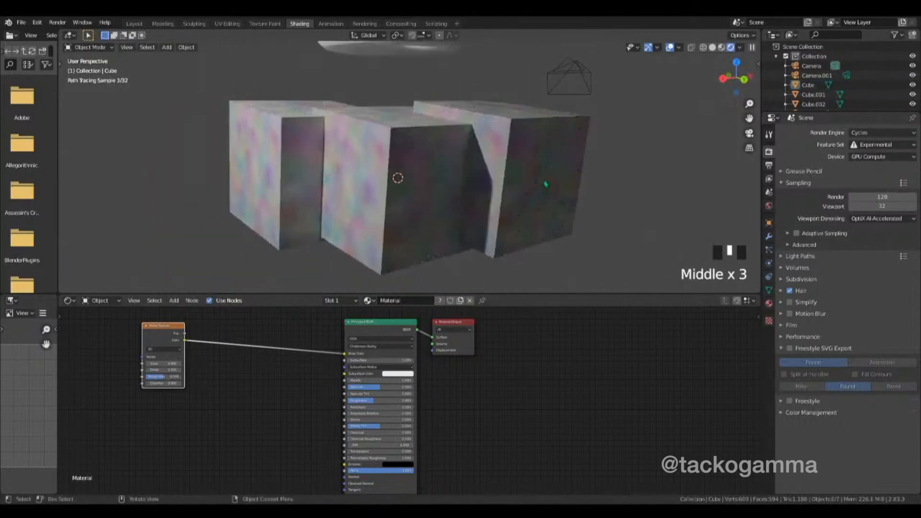
Display the Ambient Occlusion render pass in the rendered viewport.
{"action": "left_click", "coordinate": [740, 48]}
{"action": "left_click", "coordinate": [707, 135]}
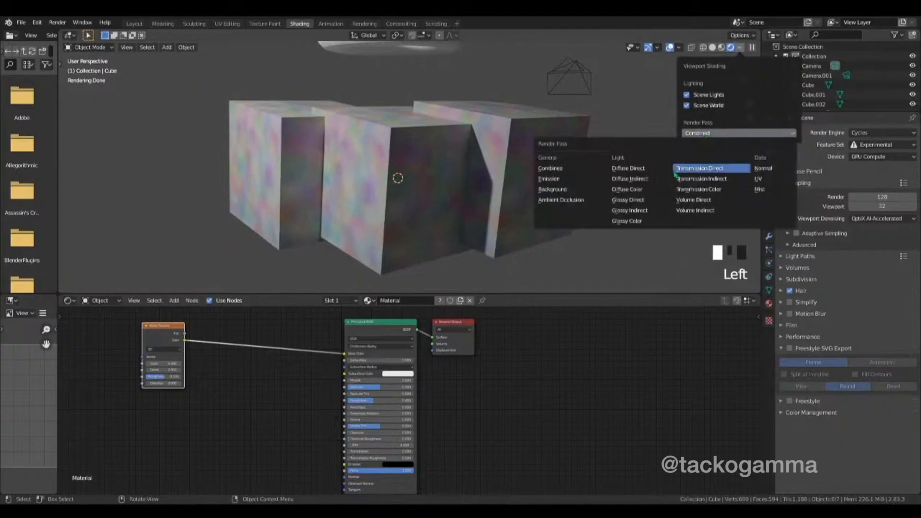
{"action": "left_click", "coordinate": [565, 203]}
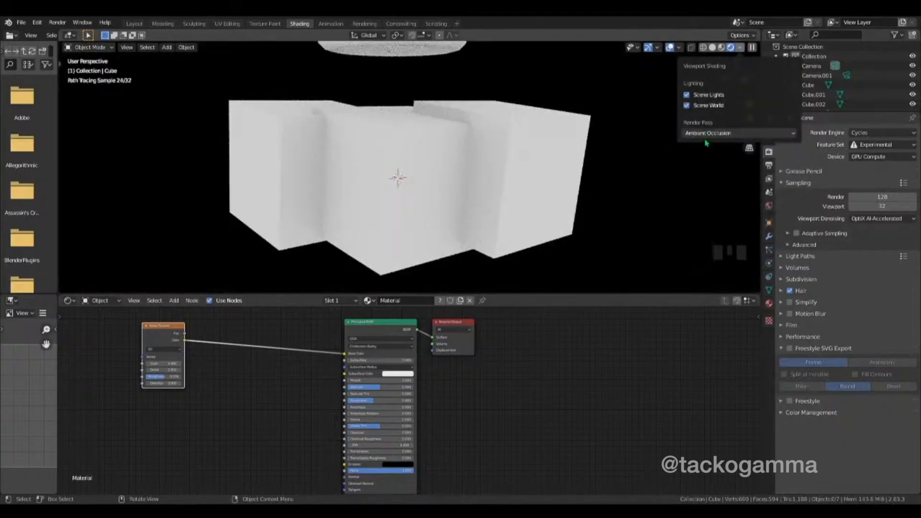
Preview the Background and Emission render passes in the viewport, and restore the Combined pass.
{"action": "left_click", "coordinate": [686, 134]}
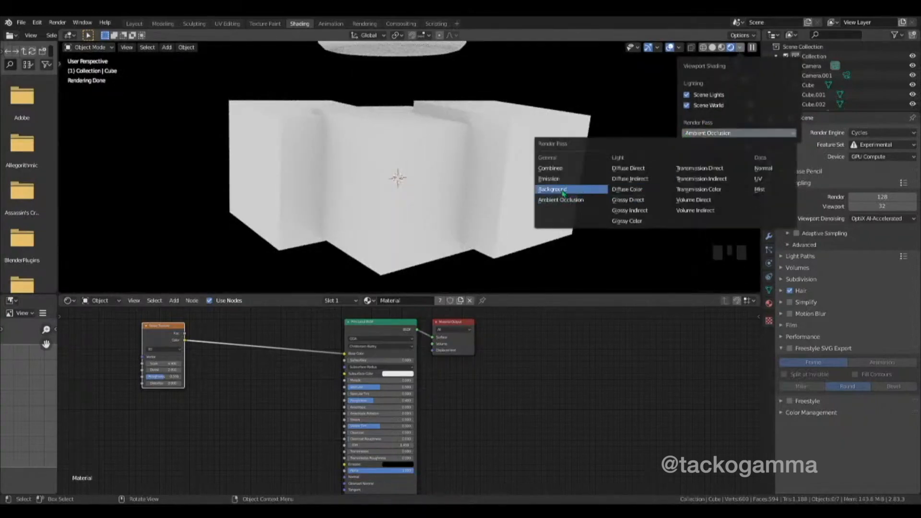
{"action": "left_click", "coordinate": [564, 195]}
{"action": "left_click", "coordinate": [719, 135]}
{"action": "left_click", "coordinate": [560, 186]}
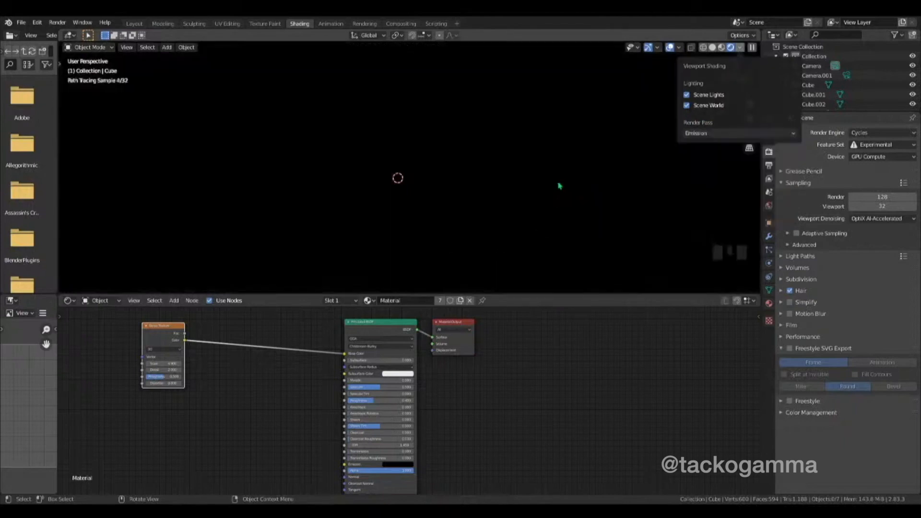
{"action": "left_click", "coordinate": [712, 135]}
{"action": "left_click", "coordinate": [560, 173]}
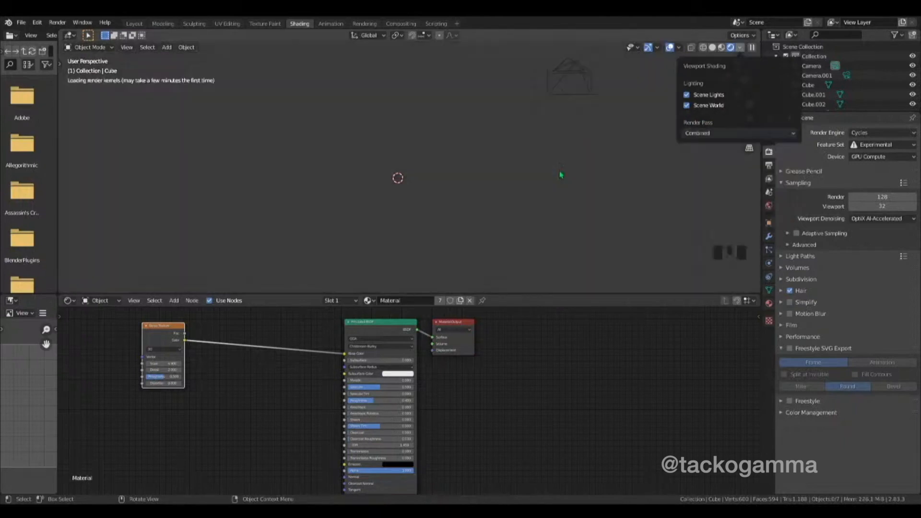
Preview the Diffuse Color and Diffuse Direct render passes of the cubes, and return to the Combined pass.
{"action": "left_click", "coordinate": [711, 137]}
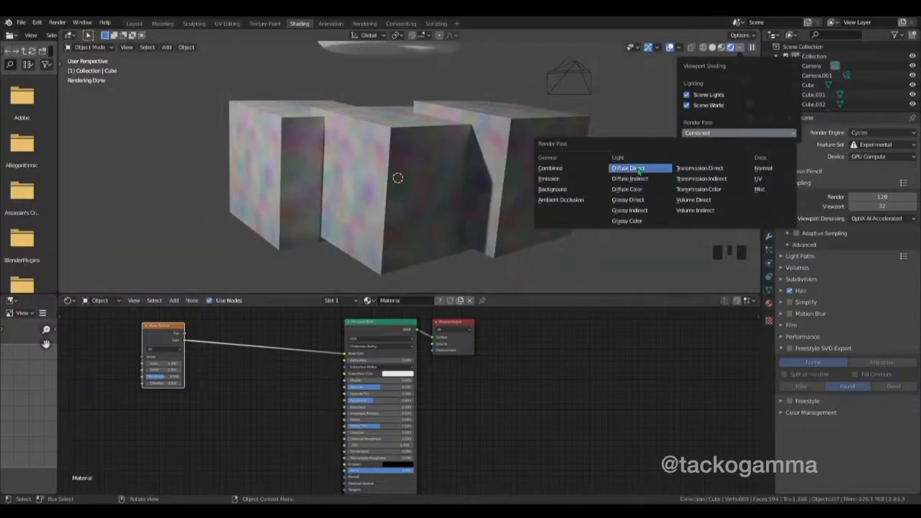
{"action": "left_click", "coordinate": [629, 189]}
{"action": "left_click", "coordinate": [706, 135]}
{"action": "left_click", "coordinate": [629, 168]}
{"action": "left_click", "coordinate": [702, 138]}
{"action": "left_click", "coordinate": [603, 169]}
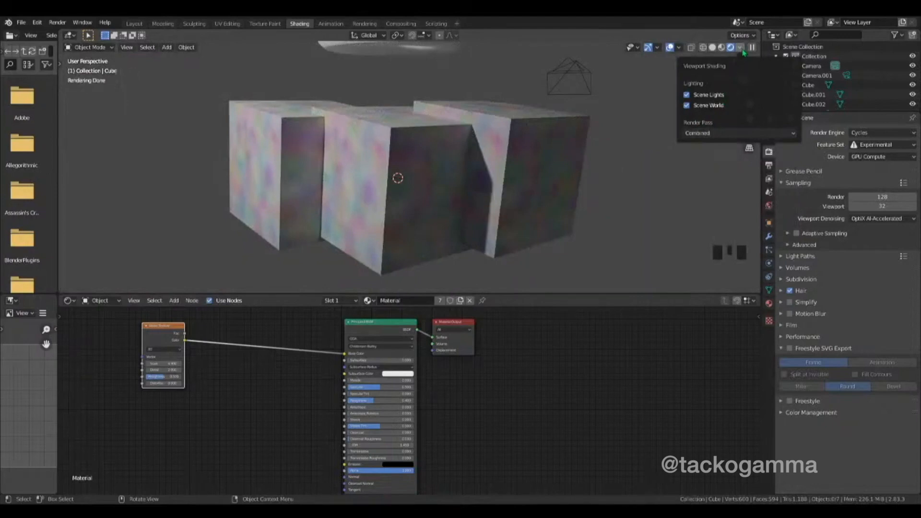
Switch the scene's render engine from Cycles to Eevee.
{"action": "left_click", "coordinate": [740, 47]}
{"action": "left_click", "coordinate": [742, 48]}
{"action": "left_click", "coordinate": [883, 133]}
{"action": "left_click", "coordinate": [859, 144]}
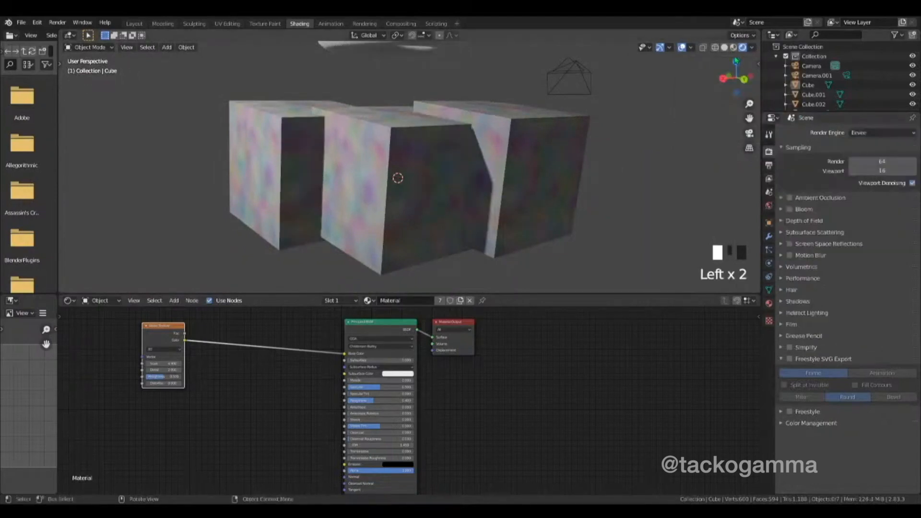
Display the Shadow render pass in the viewport and check the cubes from a slightly different angle.
{"action": "left_click", "coordinate": [752, 48]}
{"action": "left_click", "coordinate": [715, 132]}
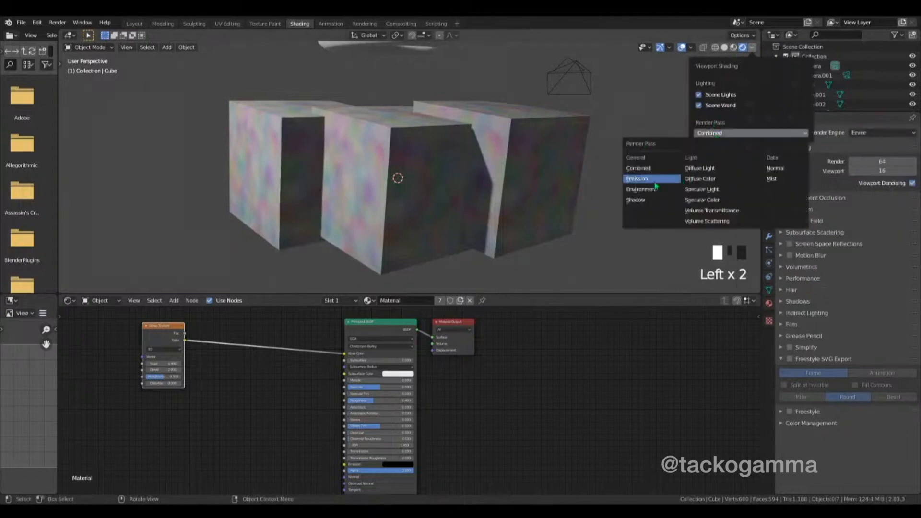
{"action": "left_click", "coordinate": [643, 199]}
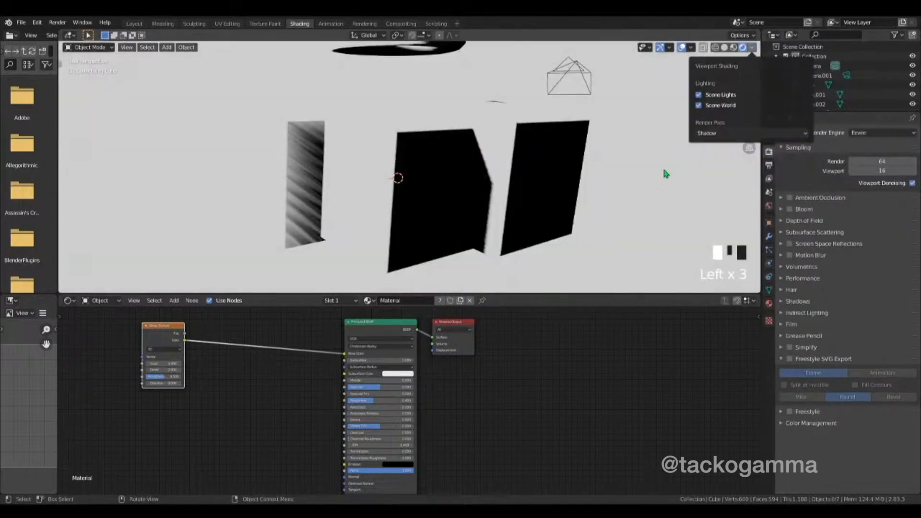
{"action": "left_click", "coordinate": [705, 133]}
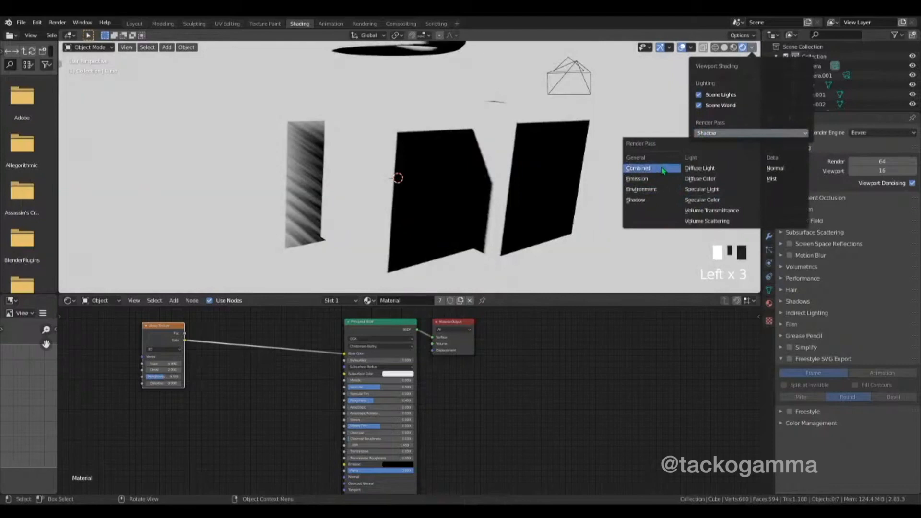
{"action": "middle_click_drag", "start_coordinate": [610, 189], "coordinate": [656, 106]}
{"action": "scroll", "coordinate": [514, 156], "scroll_direction": "down", "scroll_amount": 4}
{"action": "scroll", "coordinate": [420, 154], "scroll_direction": "up", "scroll_amount": 3}
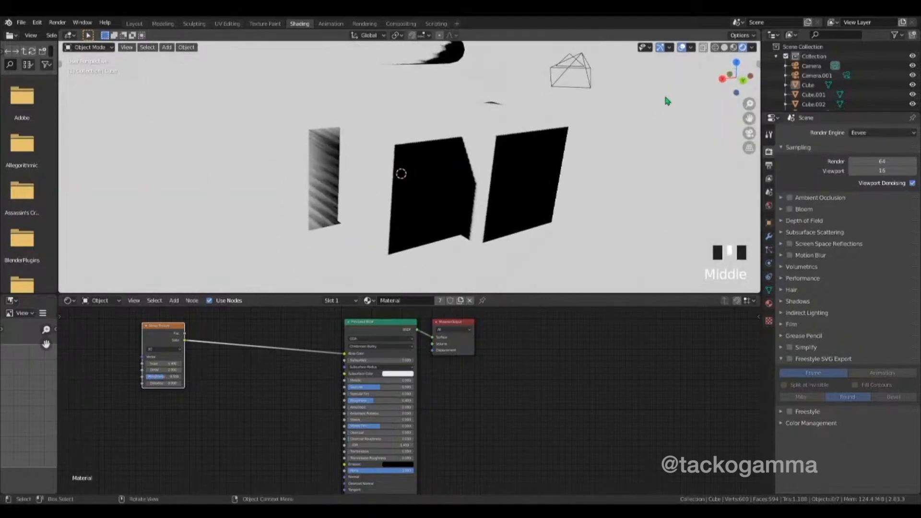